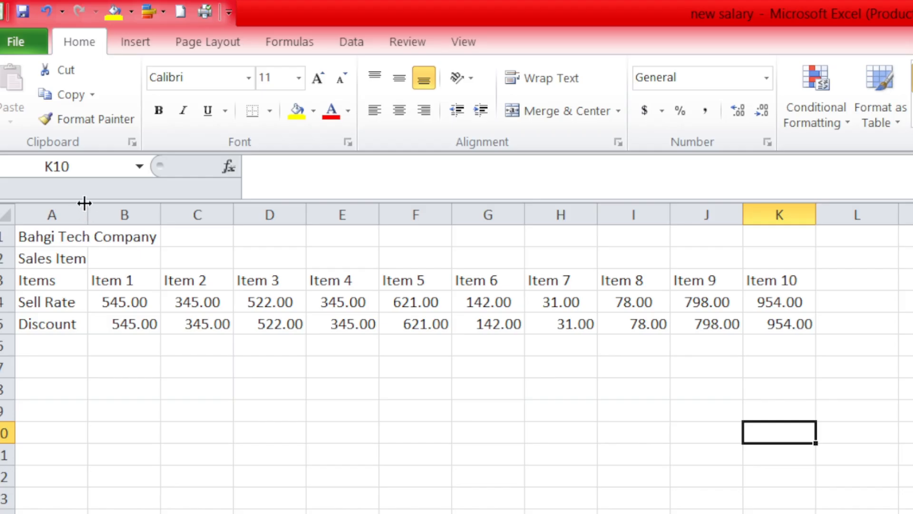
# Widen column A slightly and increase the height of row 5.
pyautogui.moveTo(87, 213)
pyautogui.mouseDown()
pyautogui.moveTo(164, 215)
pyautogui.moveTo(92, 223)
pyautogui.mouseUp()
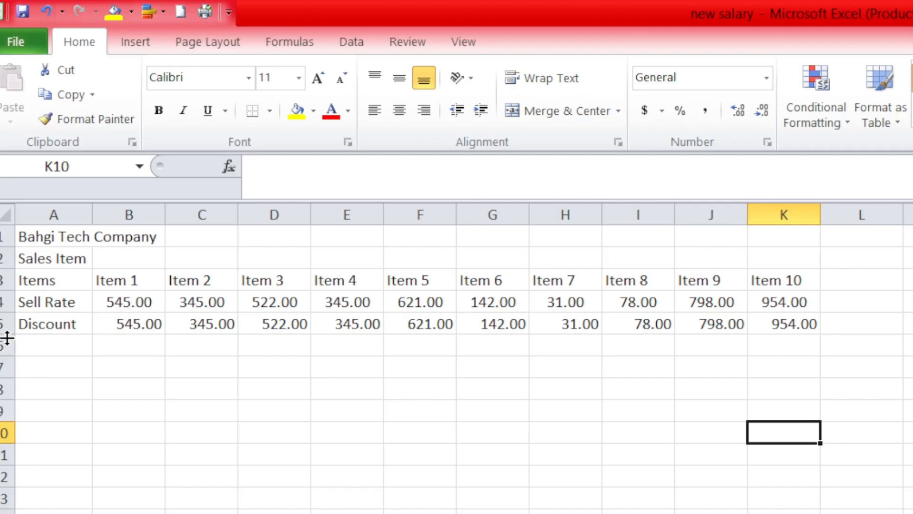
pyautogui.moveTo(7, 335)
pyautogui.mouseDown()
pyautogui.moveTo(12, 367)
pyautogui.moveTo(6, 321)
pyautogui.moveTo(8, 346)
pyautogui.moveTo(3, 339)
pyautogui.mouseUp()
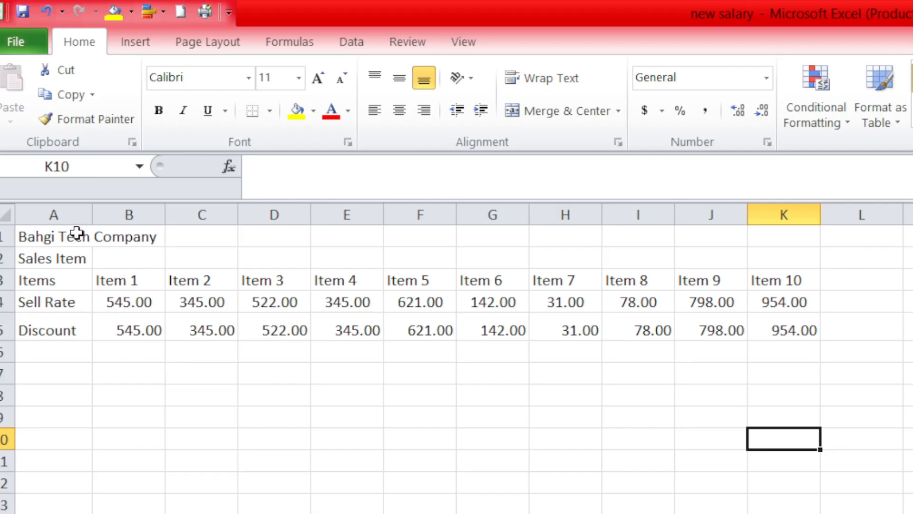
# Resize columns A to K together and auto-fit their widths to the contents.
pyautogui.moveTo(54, 209); pyautogui.dragTo(797, 245)
pyautogui.moveTo(819, 209); pyautogui.dragTo(837, 208)
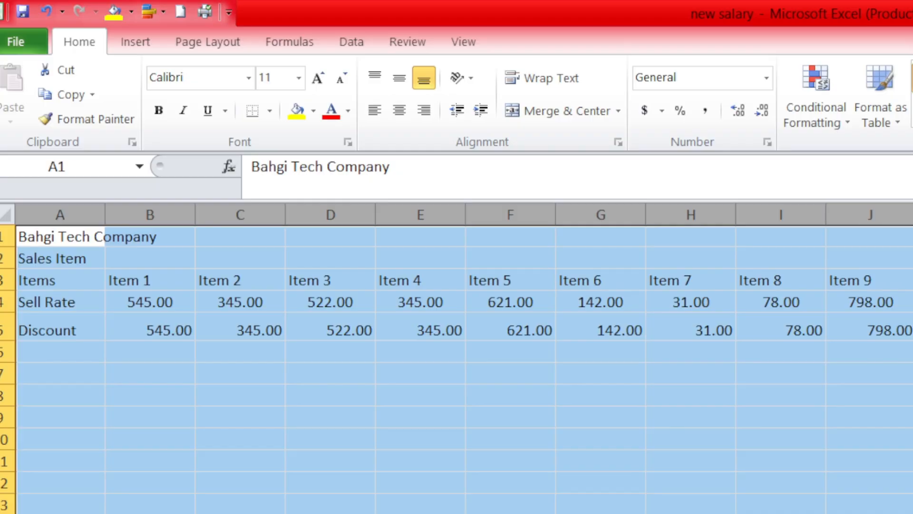
pyautogui.moveTo(912, 211); pyautogui.dragTo(903, 211)
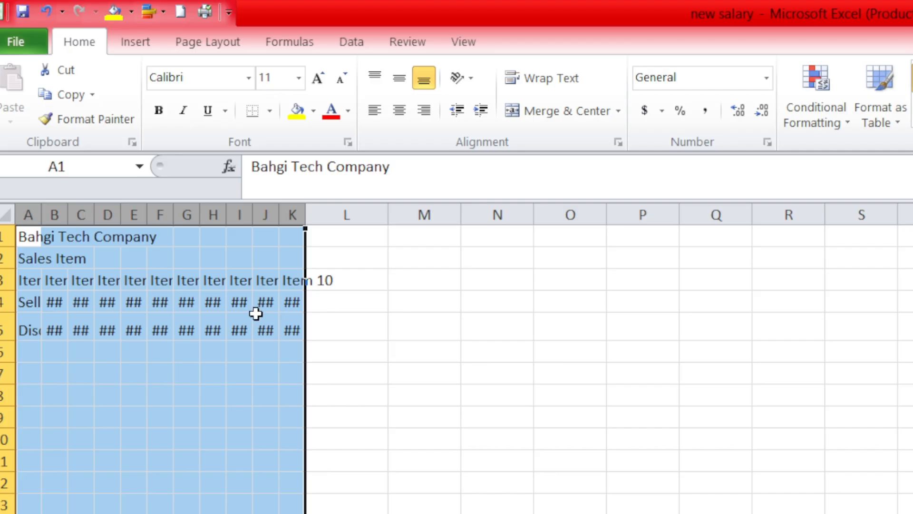
pyautogui.doubleClick(278, 223)
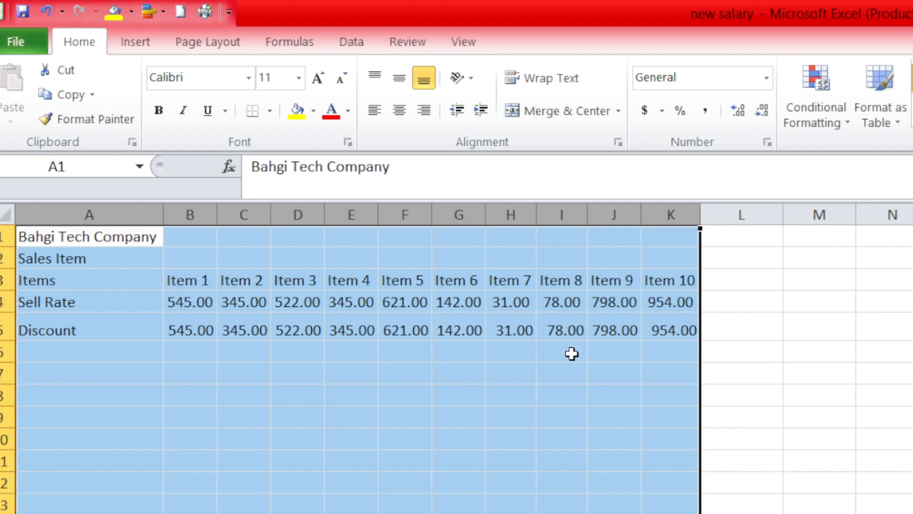
pyautogui.click(737, 329)
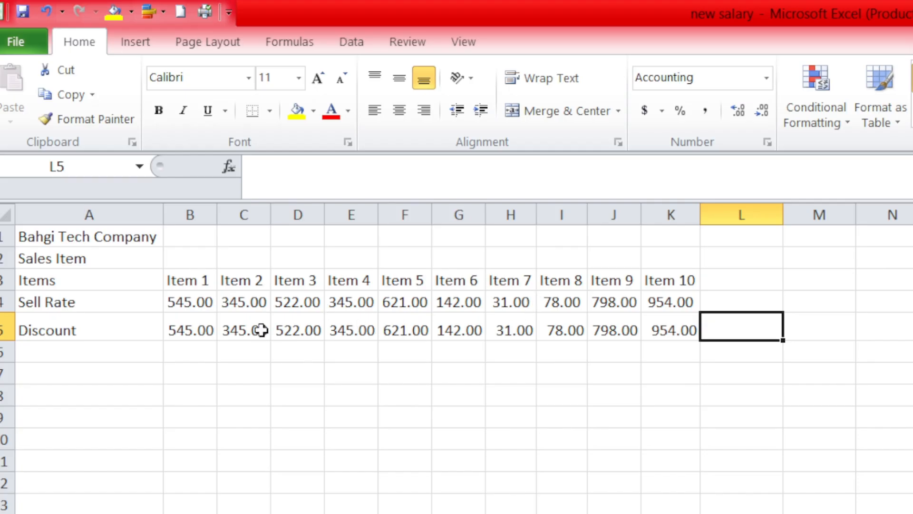
# Format the header row A3:K3 with a light green fill and bold dark green text.
pyautogui.click(87, 280)
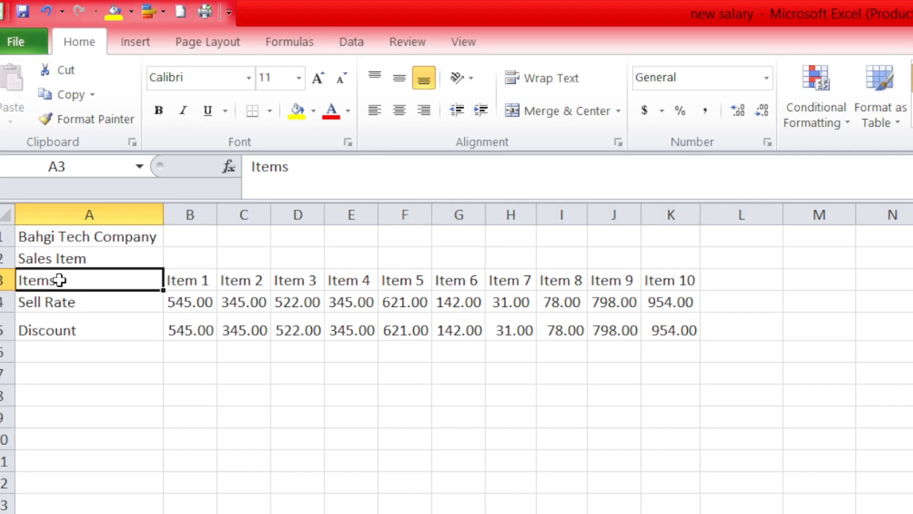
pyautogui.moveTo(142, 268); pyautogui.dragTo(667, 272)
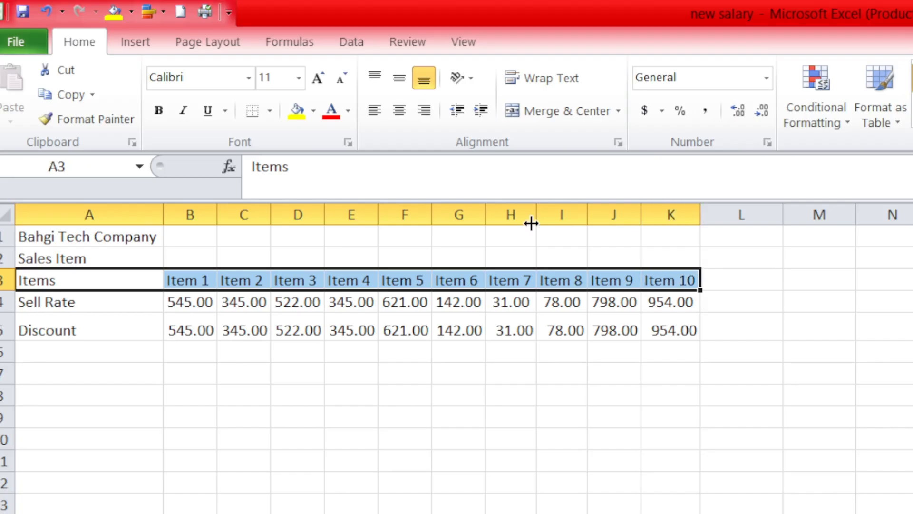
pyautogui.click(160, 108)
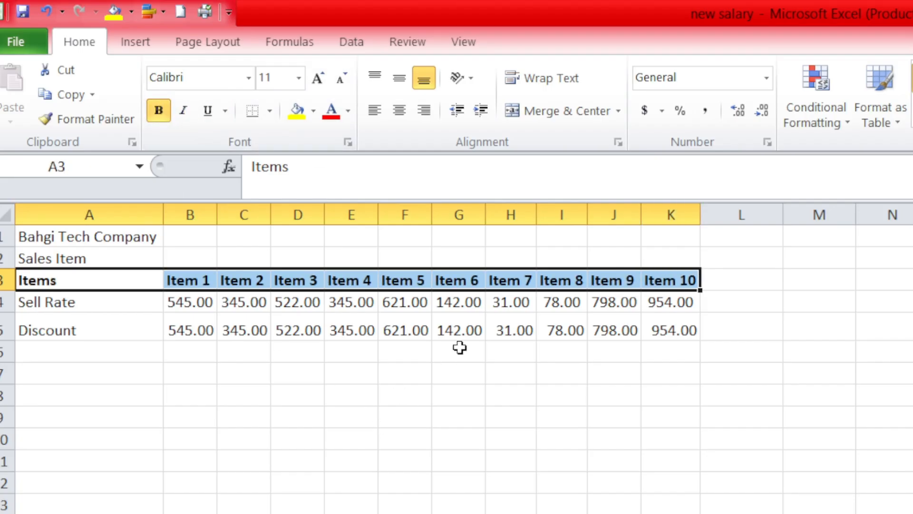
pyautogui.click(314, 111)
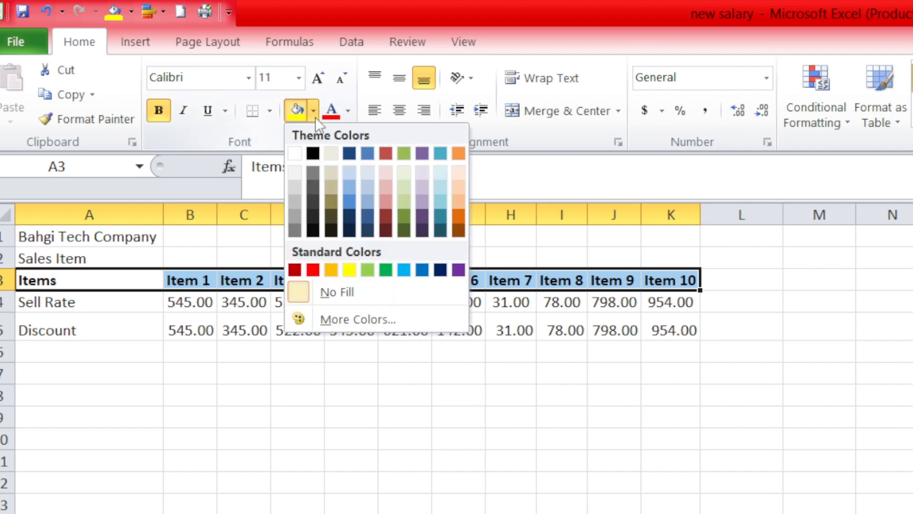
pyautogui.click(350, 269)
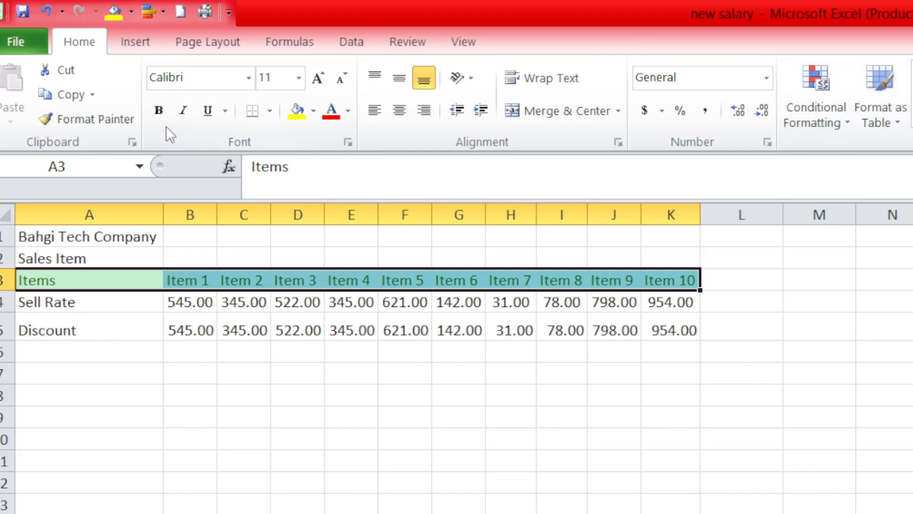
pyautogui.click(159, 110)
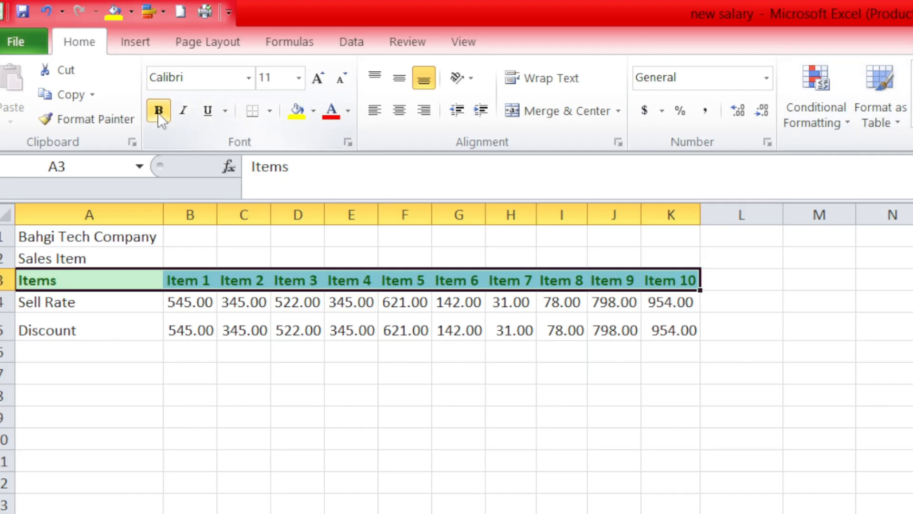
pyautogui.click(254, 352)
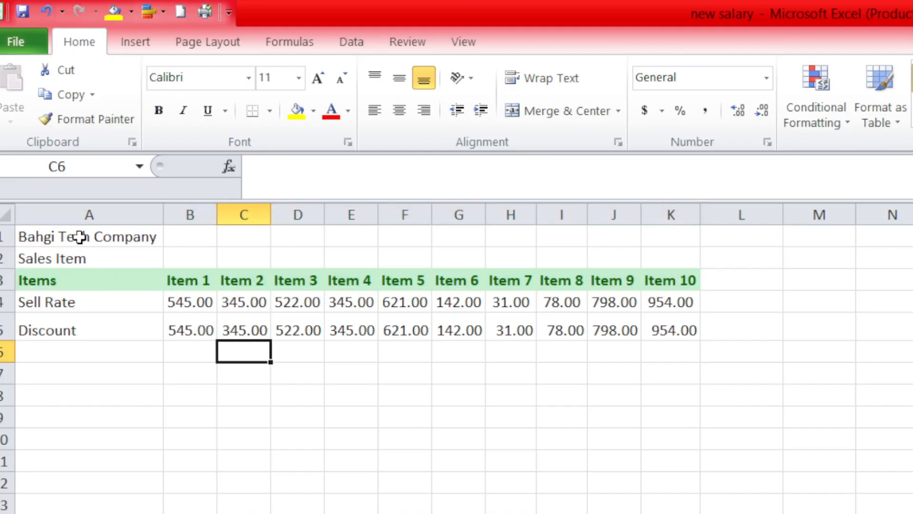
# Try to merge and center the two title rows A1:K2 as one block, and undo the merge.
pyautogui.click(79, 236)
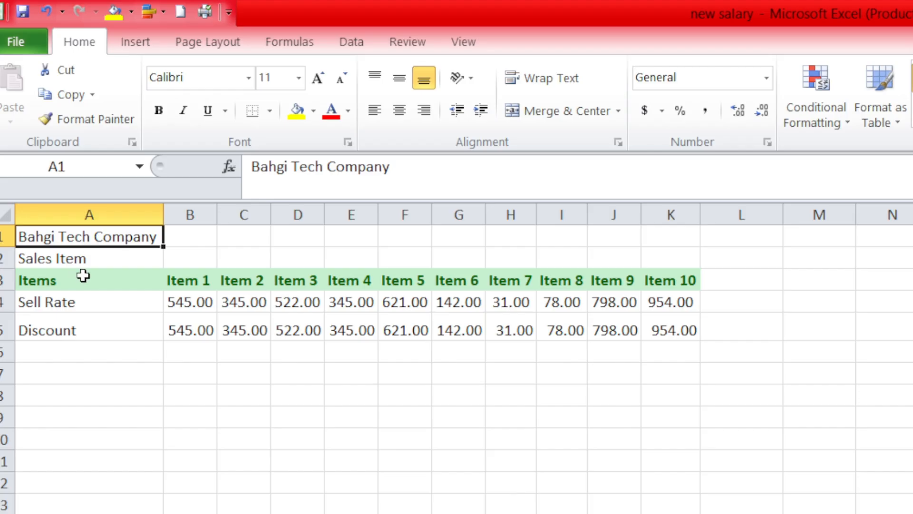
pyautogui.click(95, 260)
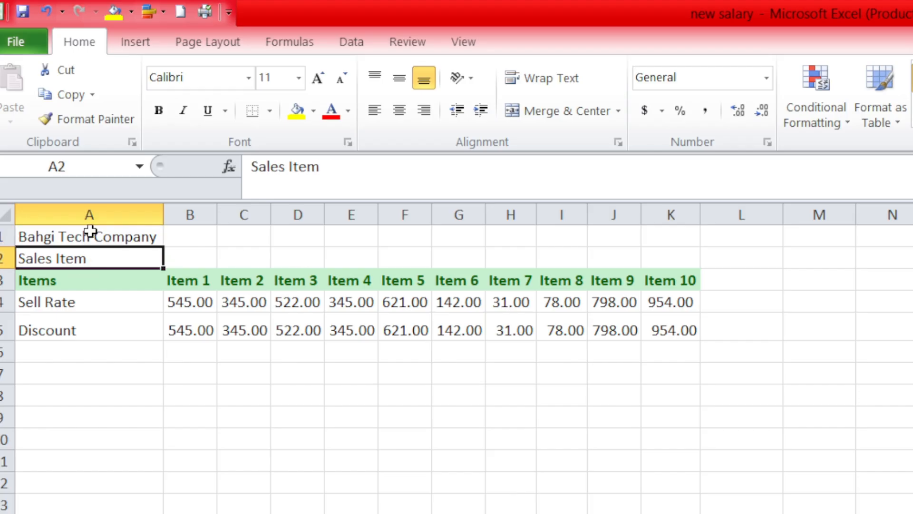
pyautogui.click(57, 237)
pyautogui.moveTo(56, 237); pyautogui.dragTo(665, 258)
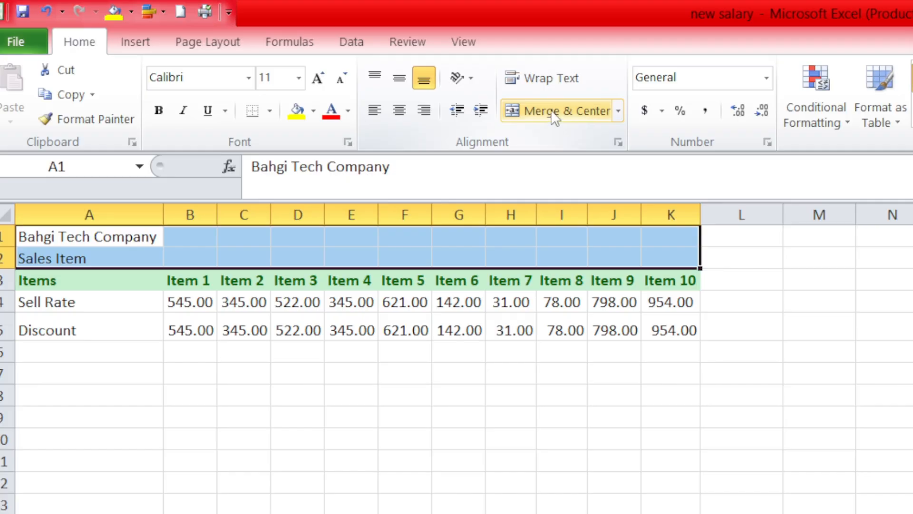
pyautogui.click(551, 110)
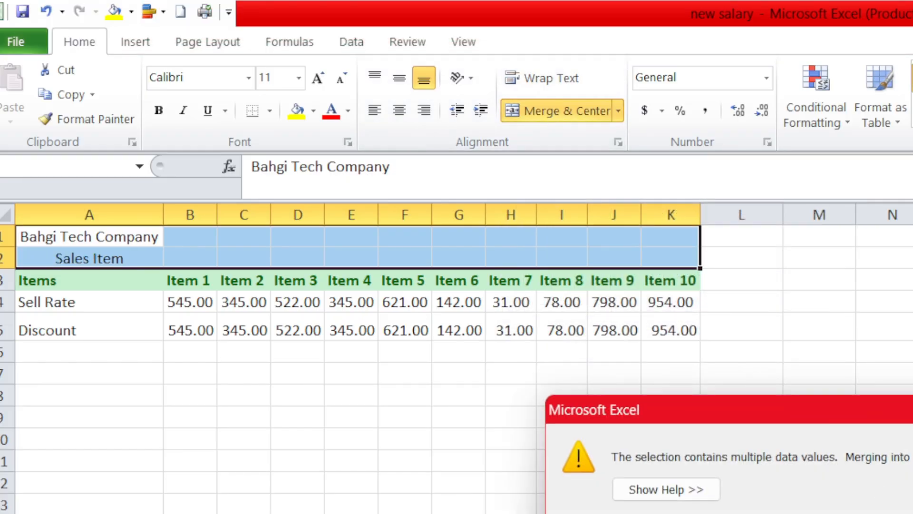
pyautogui.press('Return')
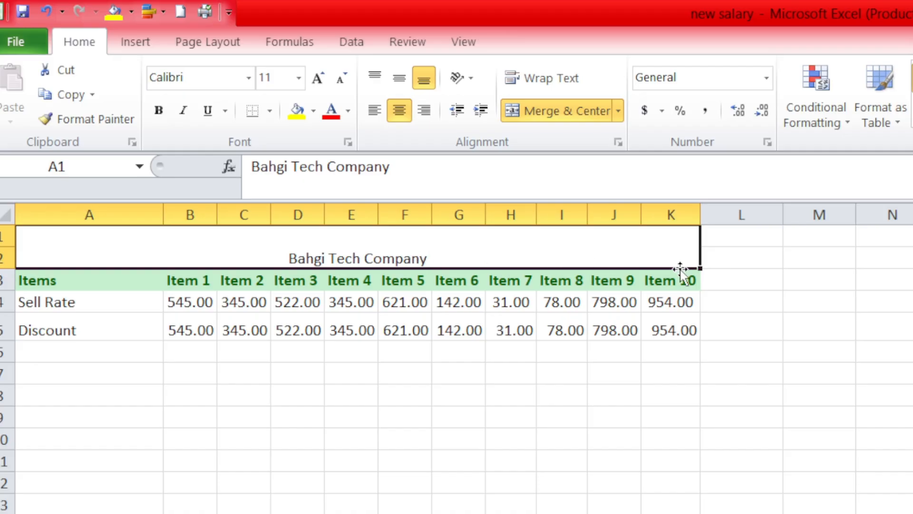
pyautogui.hotkey('ctrl', 'z')
pyautogui.click(438, 249)
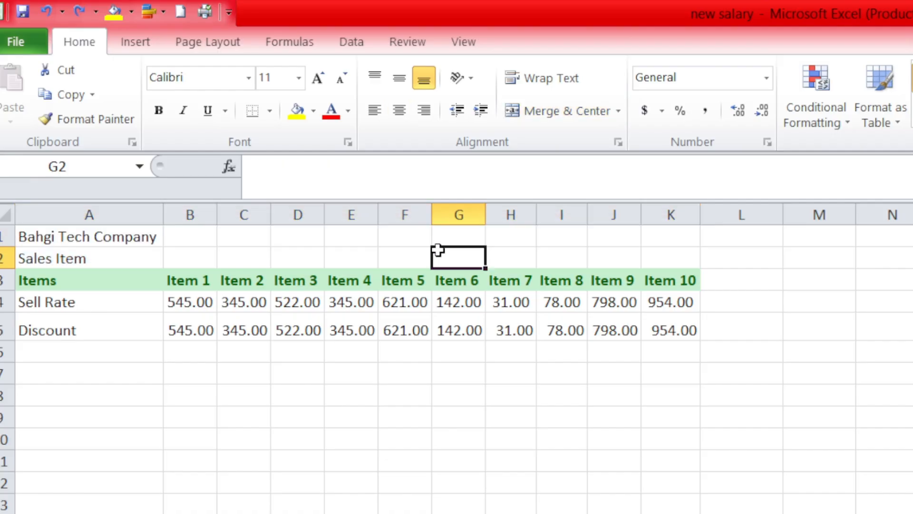
# Try merging and centering A1:K1 and A2:K2 one after the other, and undo both merges.
pyautogui.moveTo(92, 241); pyautogui.dragTo(685, 228)
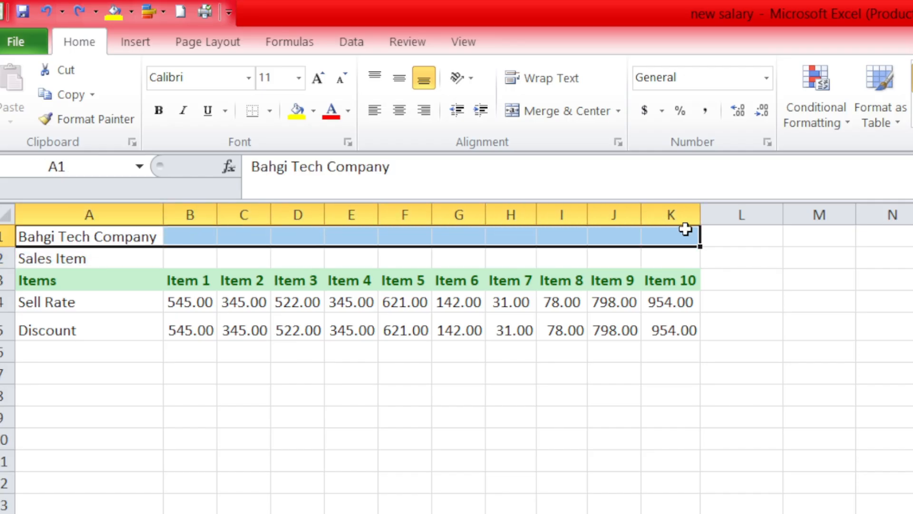
pyautogui.click(563, 109)
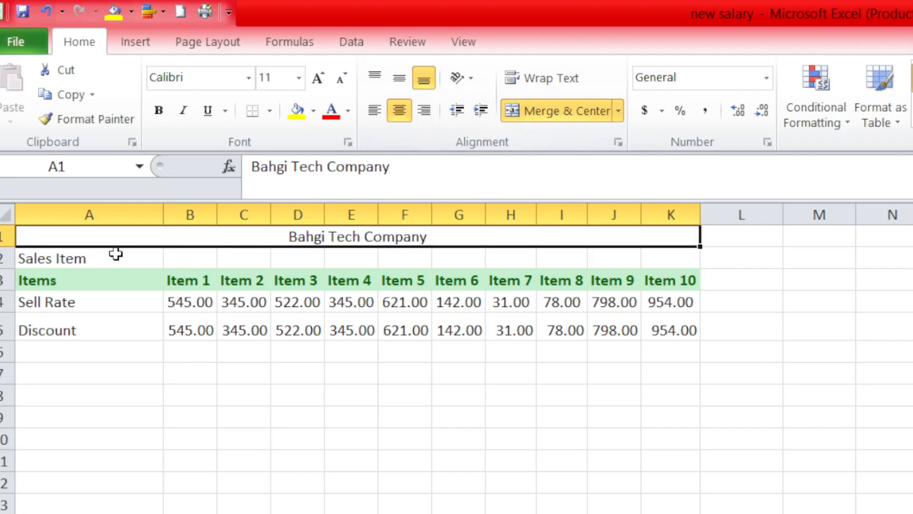
pyautogui.moveTo(92, 263); pyautogui.dragTo(694, 262)
pyautogui.click(593, 111)
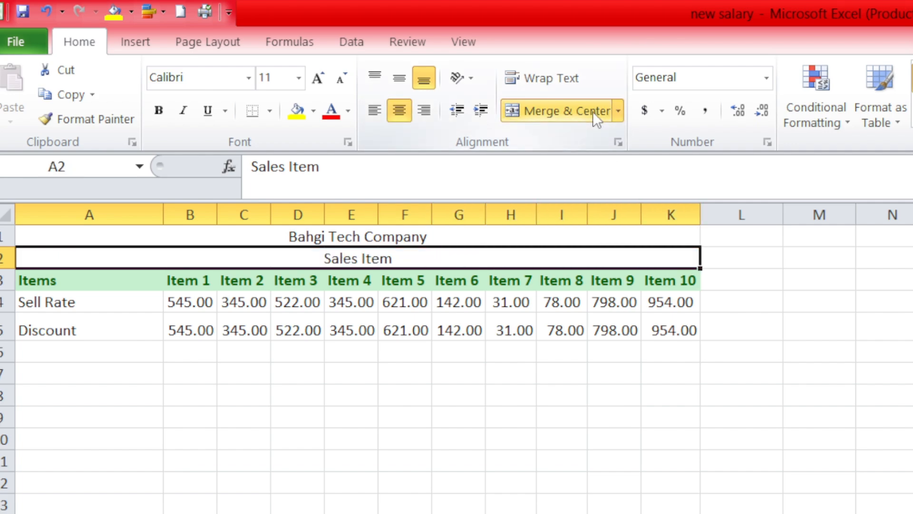
pyautogui.click(603, 371)
pyautogui.hotkey('ctrl', 'z')
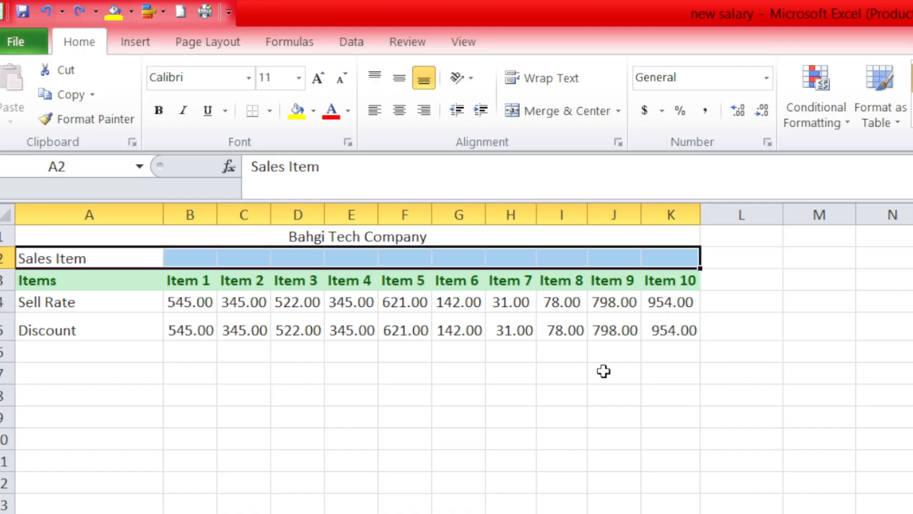
pyautogui.hotkey('ctrl', 'z')
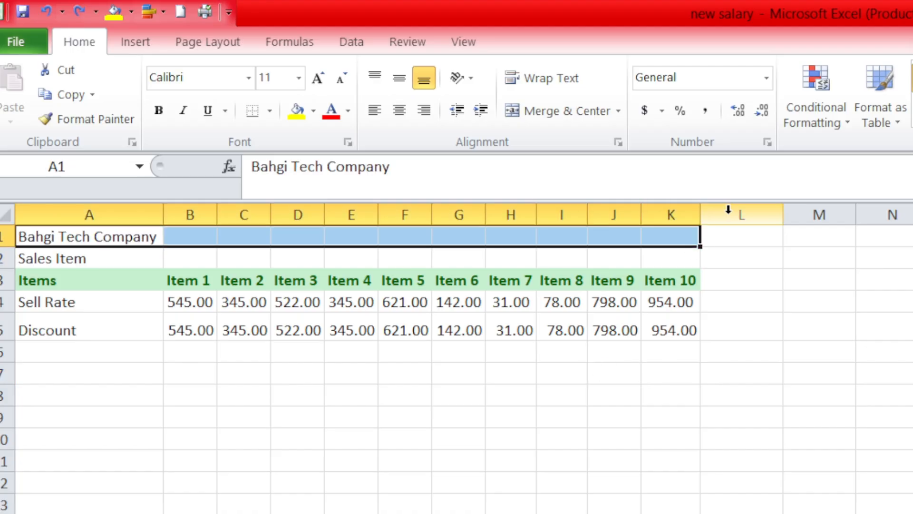
# Select A1:K1 and A2:K2 as separate ranges and merge and center both in one operation.
pyautogui.click(691, 241)
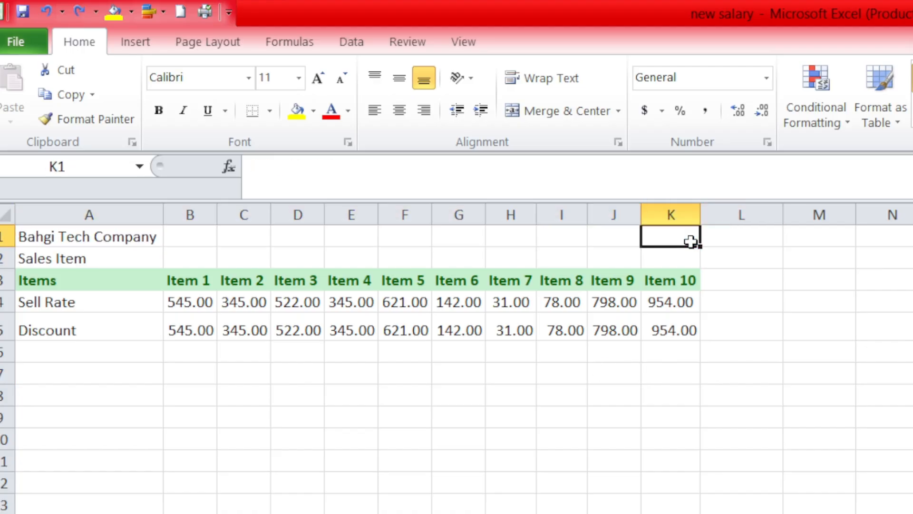
pyautogui.moveTo(690, 241); pyautogui.dragTo(86, 241)
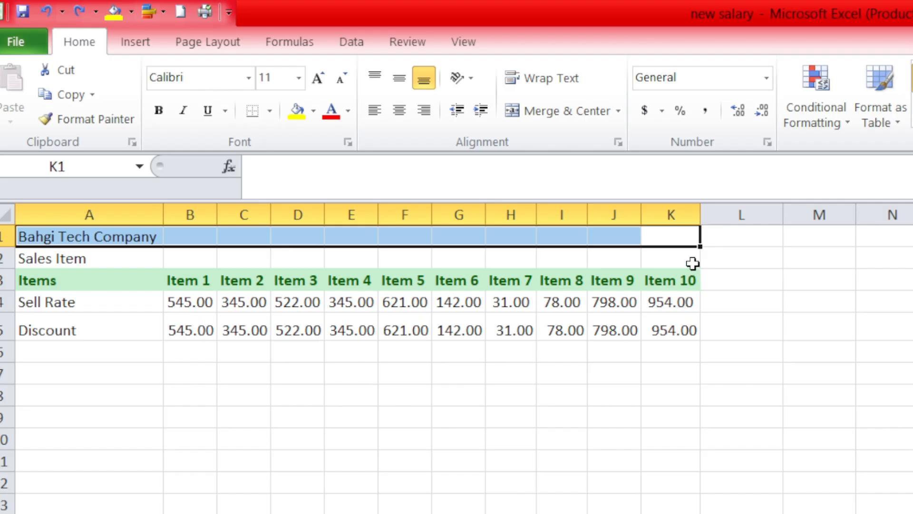
pyautogui.moveTo(692, 263); pyautogui.dragTo(67, 259)
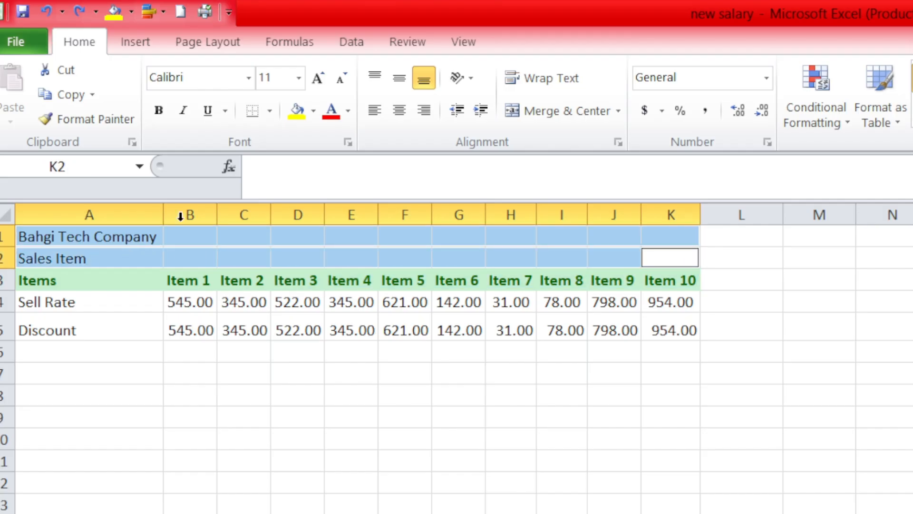
pyautogui.click(550, 109)
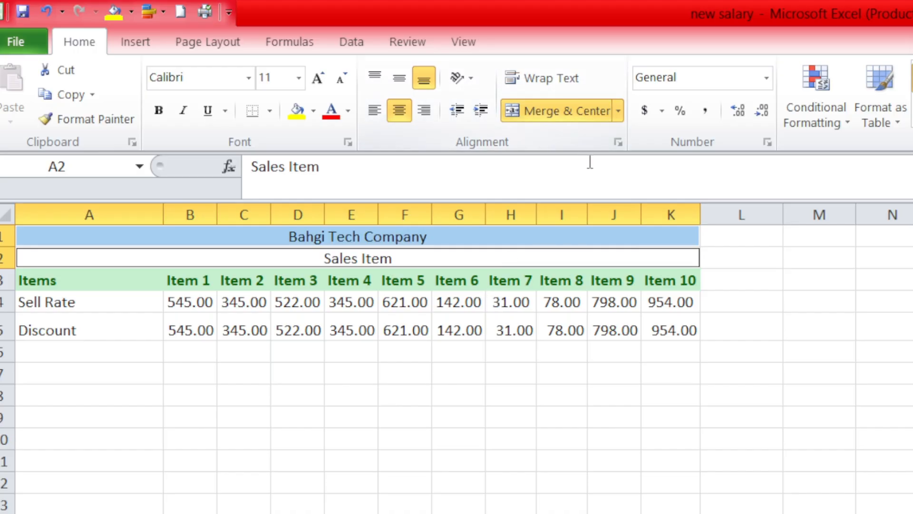
pyautogui.click(640, 421)
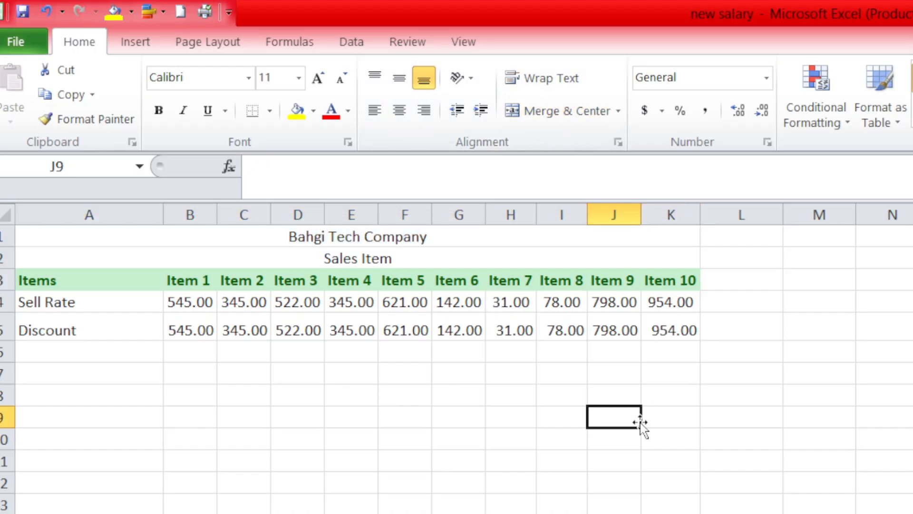
# Make the merged titles "Bahgi Tech Company" and "Sales Item" bold.
pyautogui.click(351, 237)
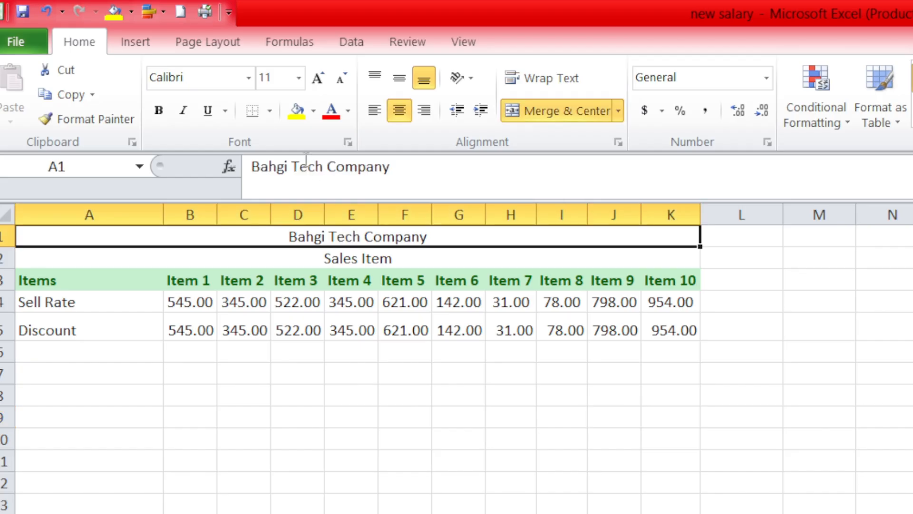
pyautogui.click(159, 110)
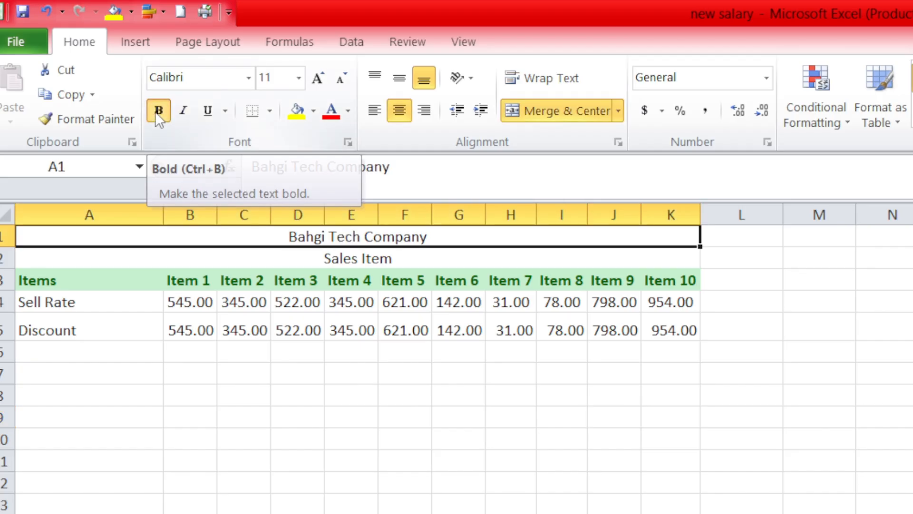
pyautogui.click(387, 258)
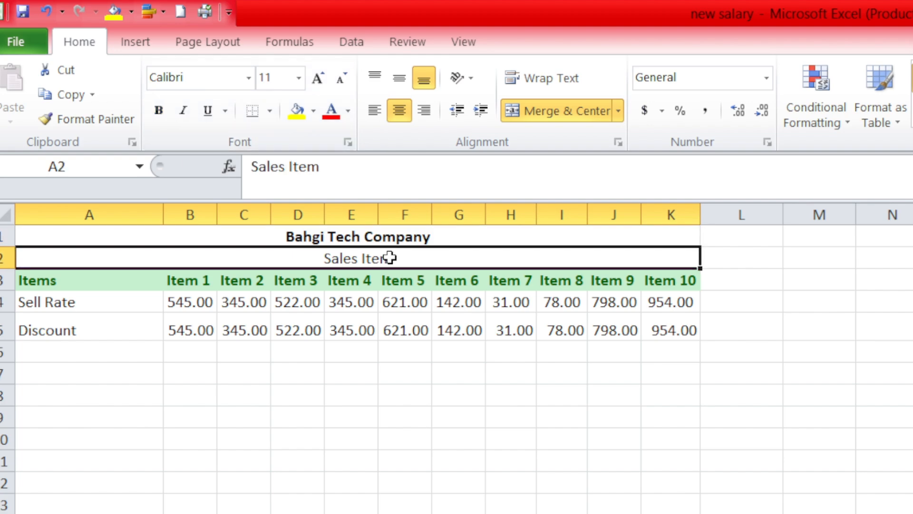
pyautogui.click(158, 111)
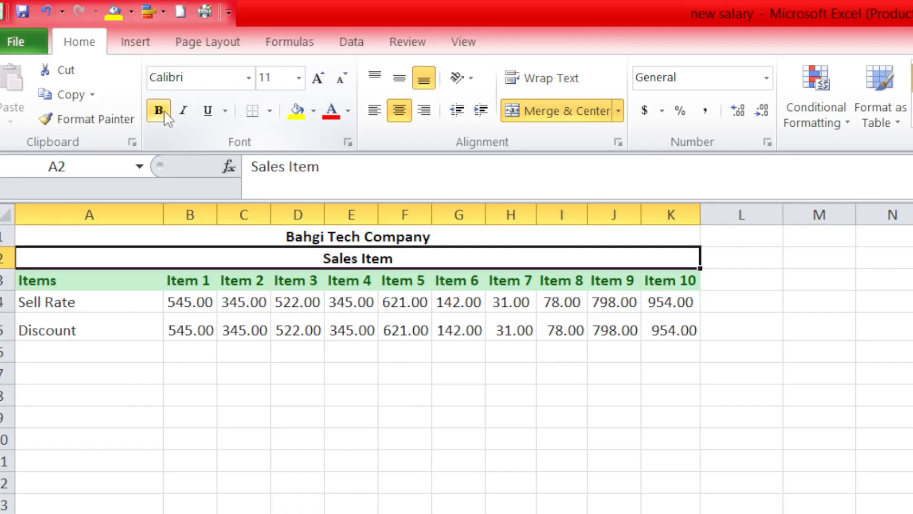
# Append "sjfsdjfbvf" to the Item 10 header in K3 and wrap the cell's text.
pyautogui.click(92, 277)
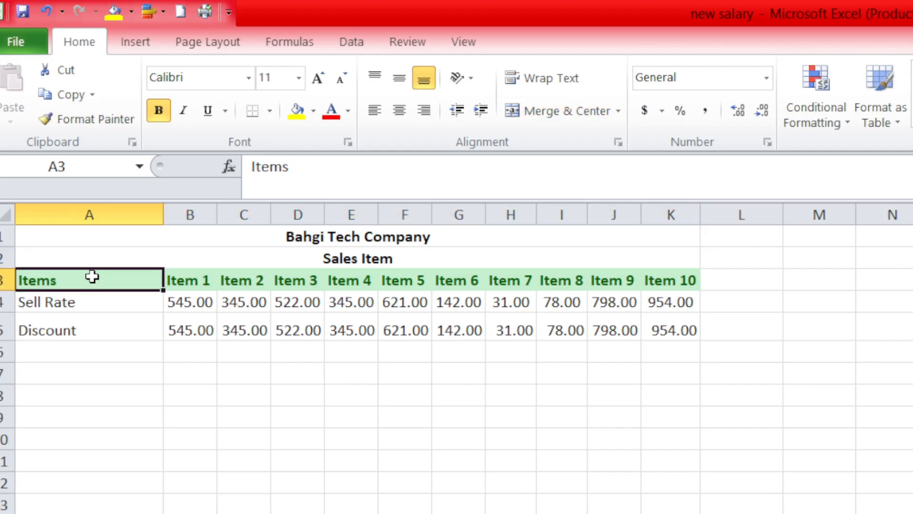
pyautogui.moveTo(92, 276); pyautogui.dragTo(663, 281)
pyautogui.click(663, 281)
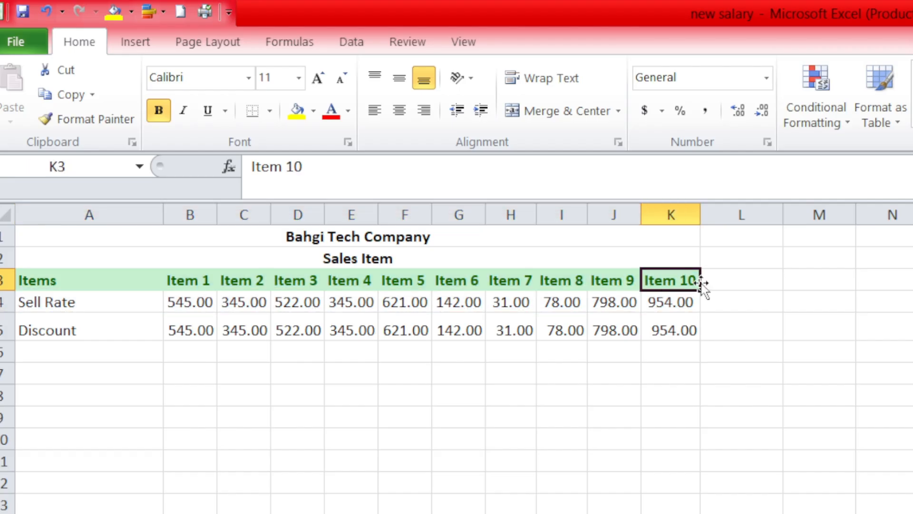
pyautogui.doubleClick(692, 281)
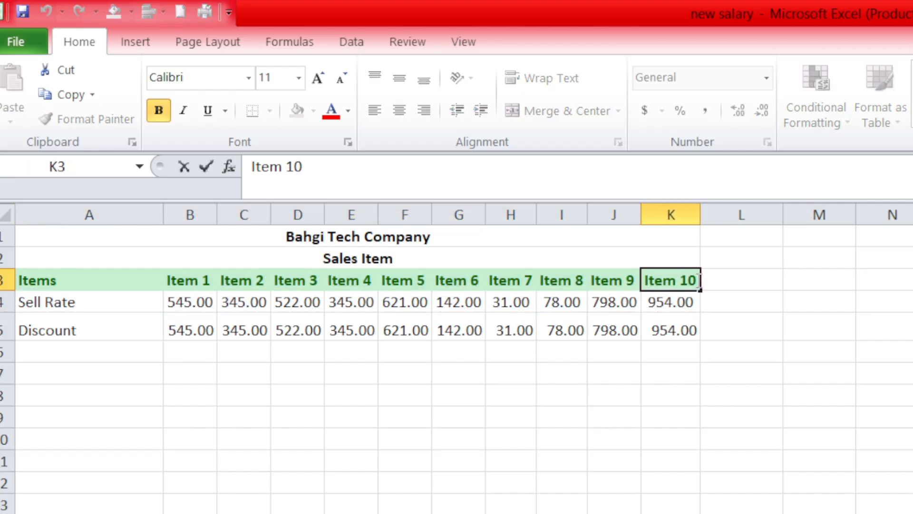
pyautogui.write('sjfsdjfbvf')
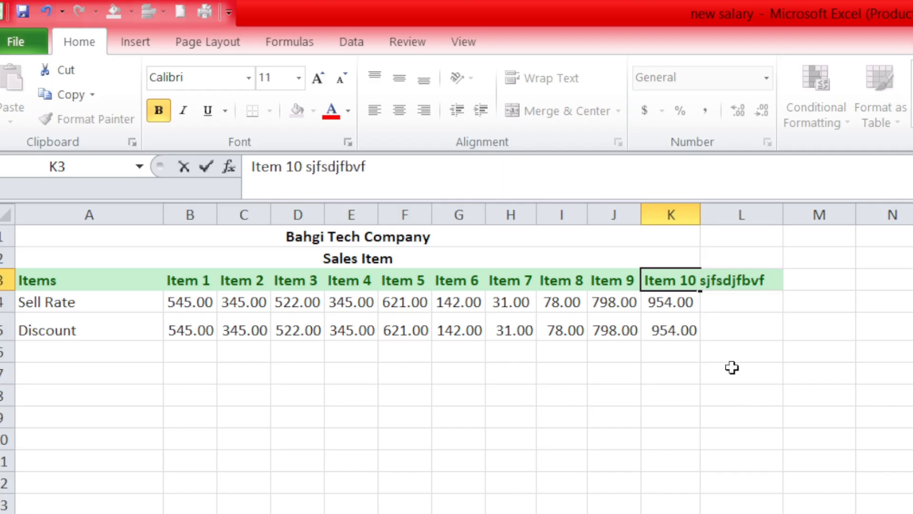
pyautogui.click(732, 367)
pyautogui.click(680, 285)
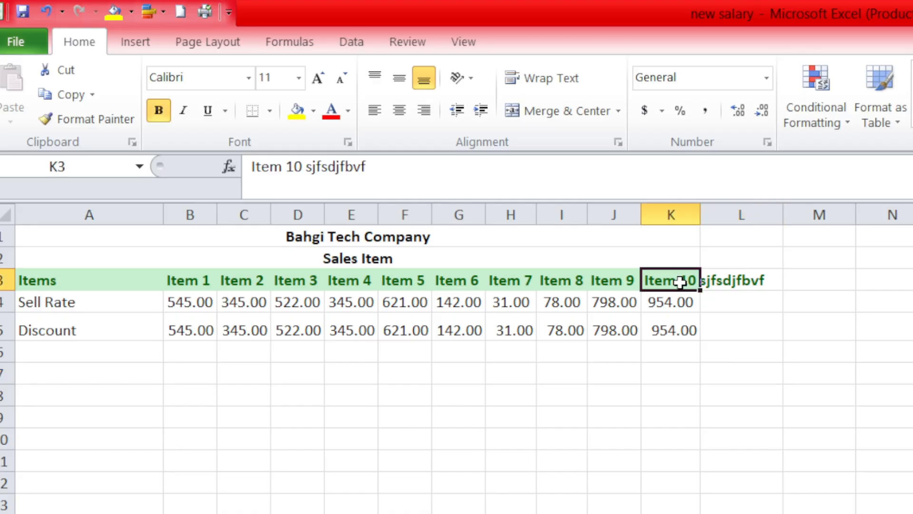
pyautogui.click(554, 82)
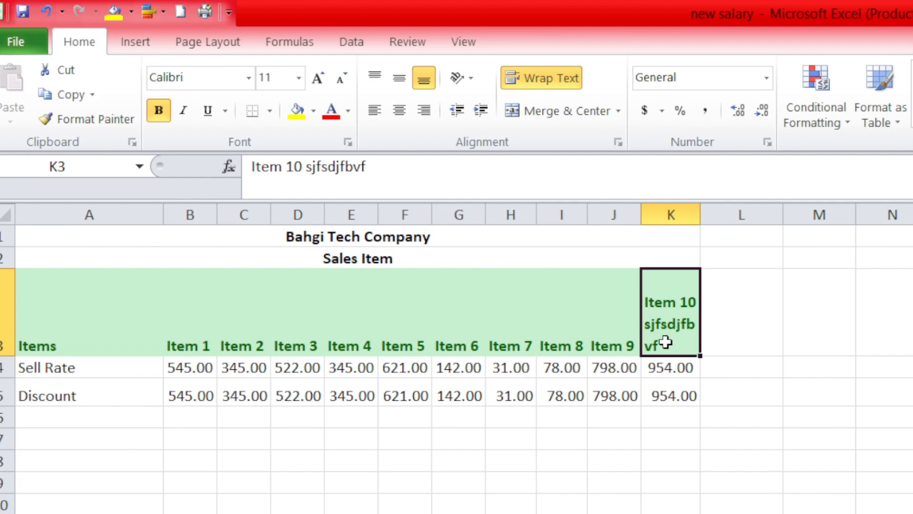
# Align the header cells A3:K3 vertically to the middle.
pyautogui.moveTo(665, 341); pyautogui.dragTo(129, 338)
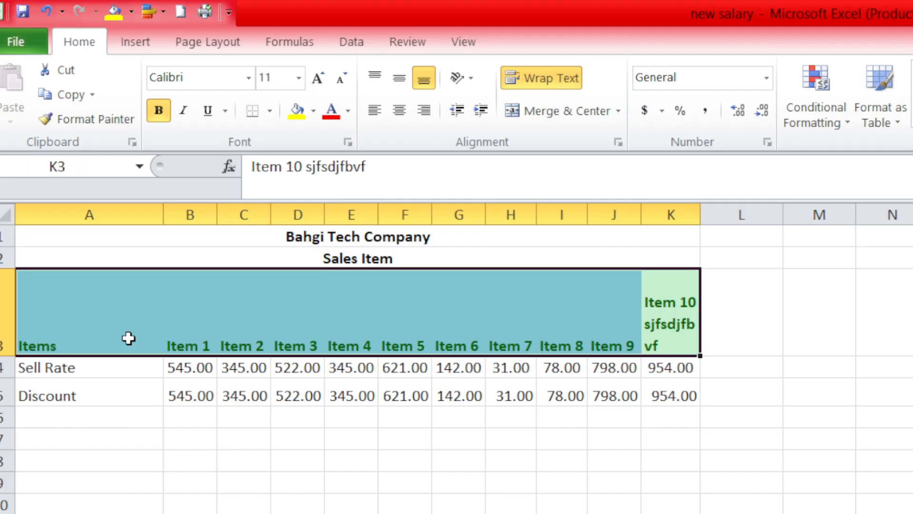
pyautogui.click(410, 86)
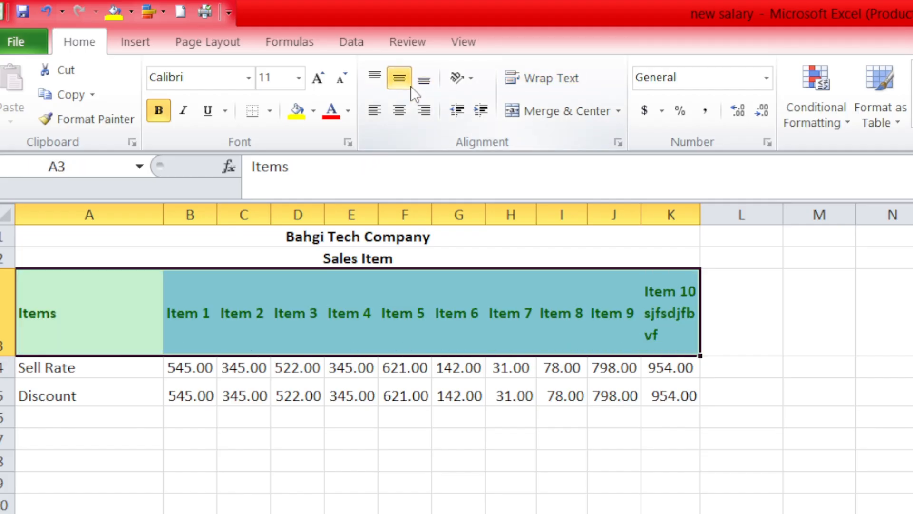
pyautogui.click(539, 338)
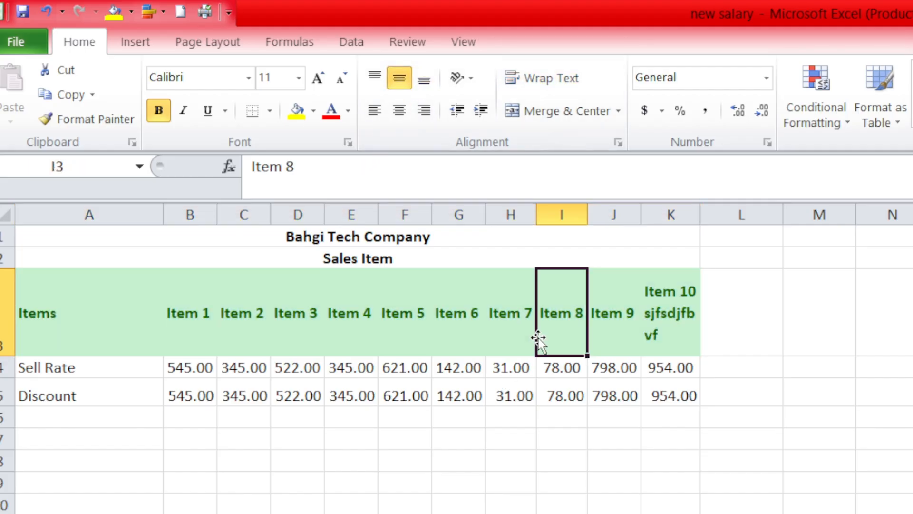
# Replace the header in D3 with "sdfjsdbfjsdbfsfsdkfbsdjf" and wrap the cell's text.
pyautogui.click(311, 315)
pyautogui.write('sdfjsdb')
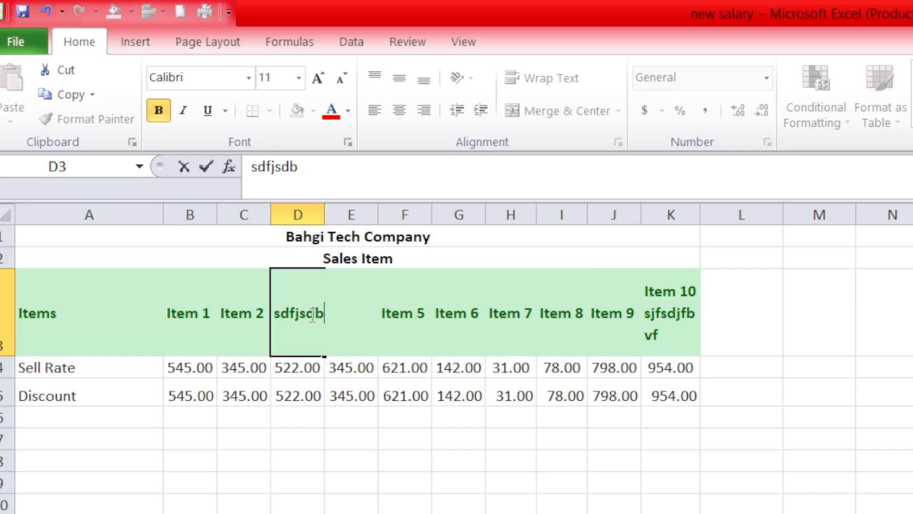
pyautogui.write('fjsdbfsfsdkfbsdjf')
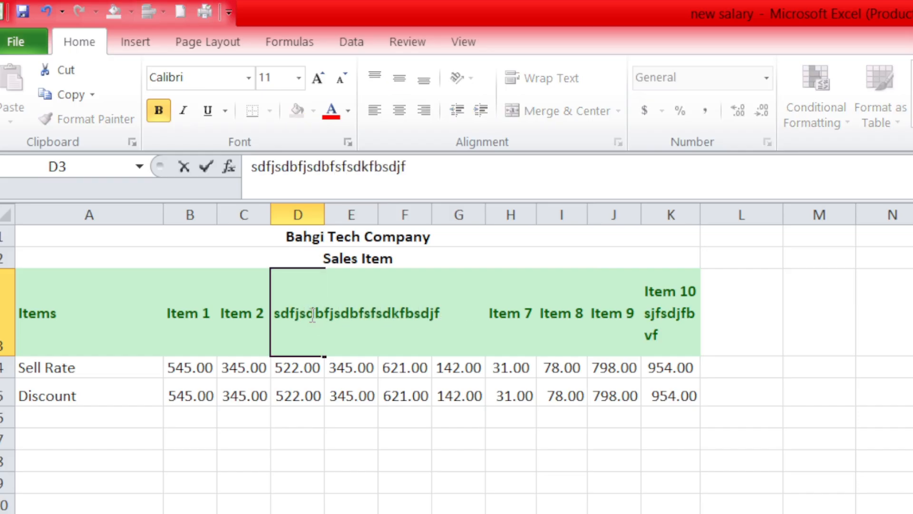
pyautogui.click(571, 340)
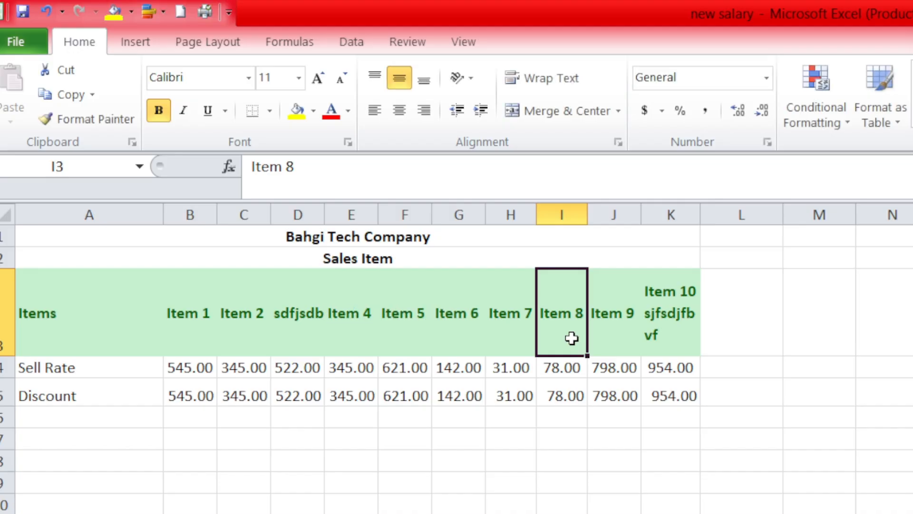
pyautogui.click(291, 315)
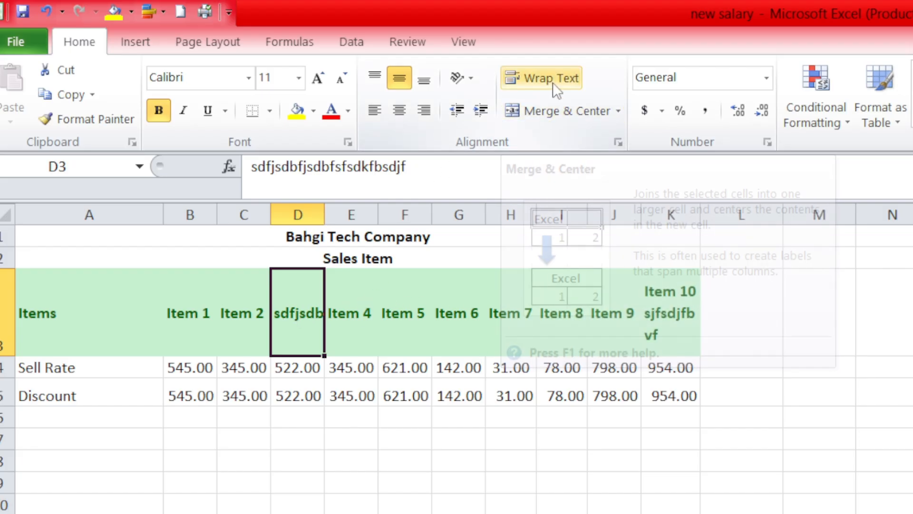
pyautogui.click(550, 84)
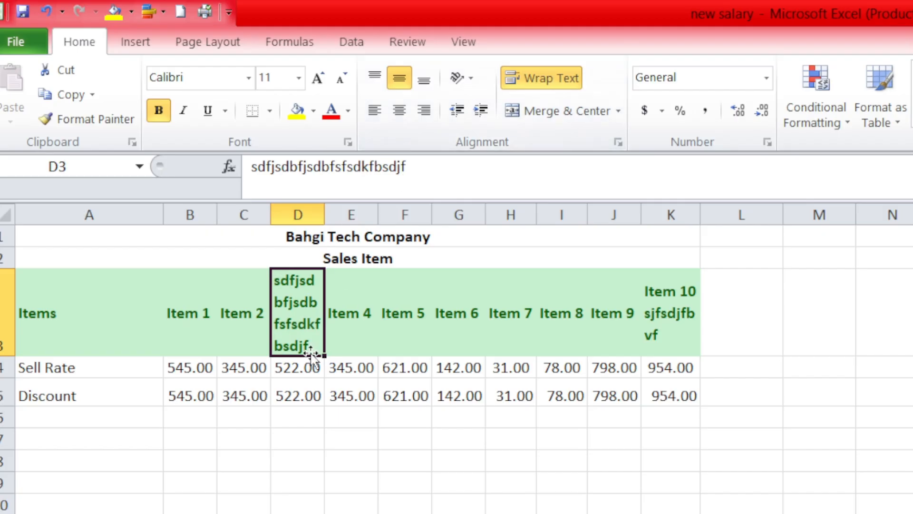
pyautogui.click(382, 330)
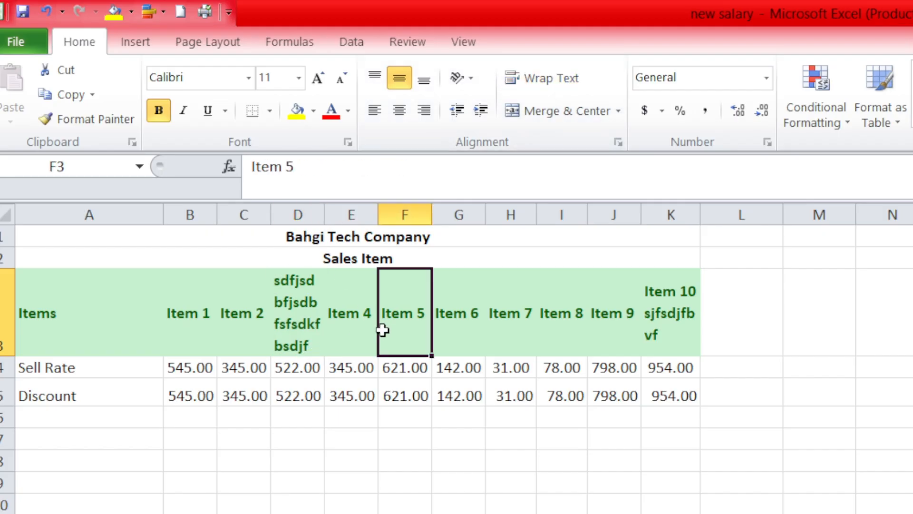
# Undo the text wrapping, test text and middle alignment applied to the header row.
pyautogui.hotkey('ctrl', 'z')
pyautogui.hotkey('ctrl', 'z')
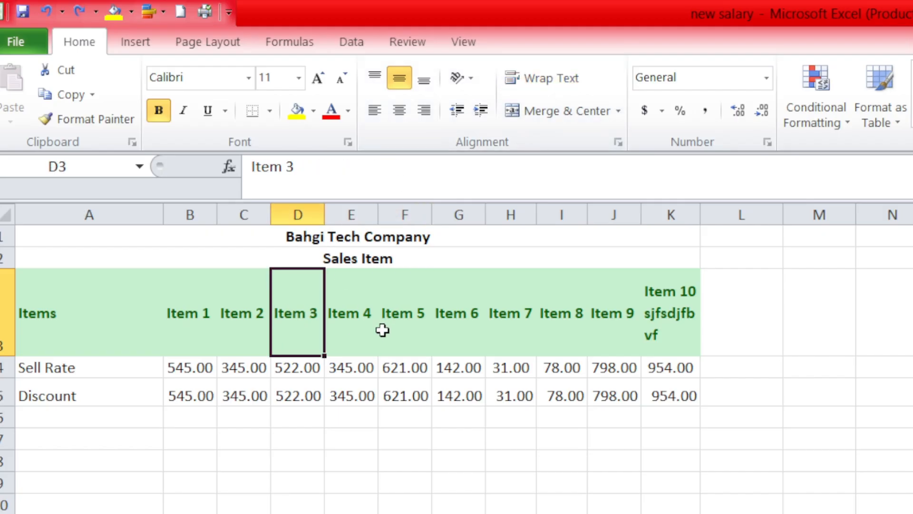
pyautogui.hotkey('ctrl', 'z')
pyautogui.hotkey('ctrl', 'z')
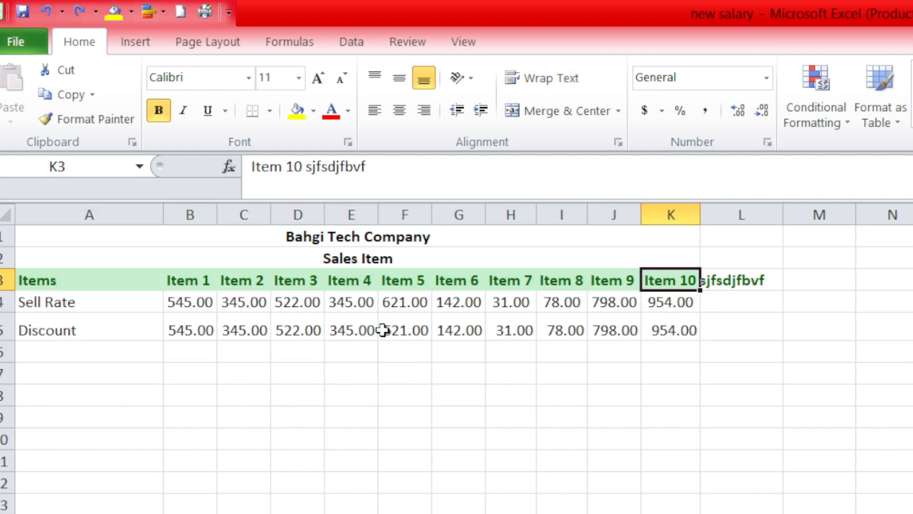
pyautogui.hotkey('ctrl', 'z')
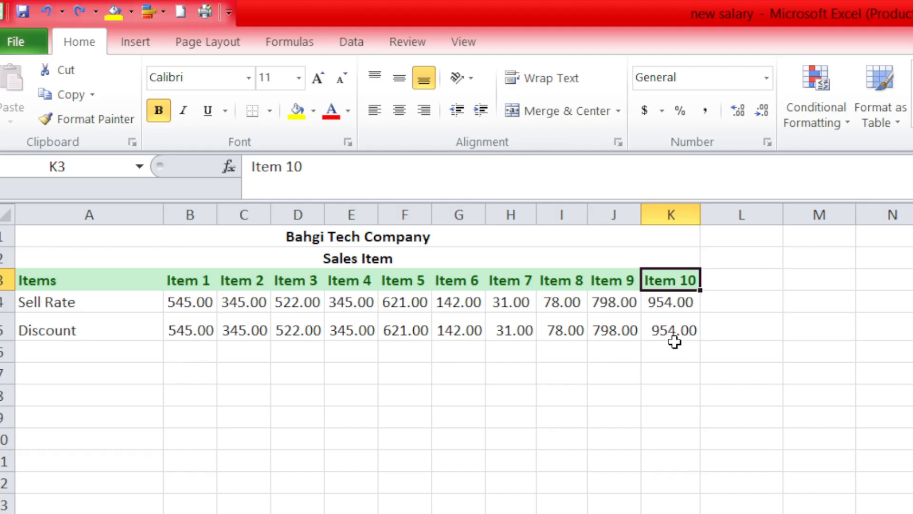
# Try the Angle Clockwise and Rotate Text Up orientations on the header cells A3:K3.
pyautogui.click(89, 276)
pyautogui.moveTo(88, 276); pyautogui.dragTo(659, 284)
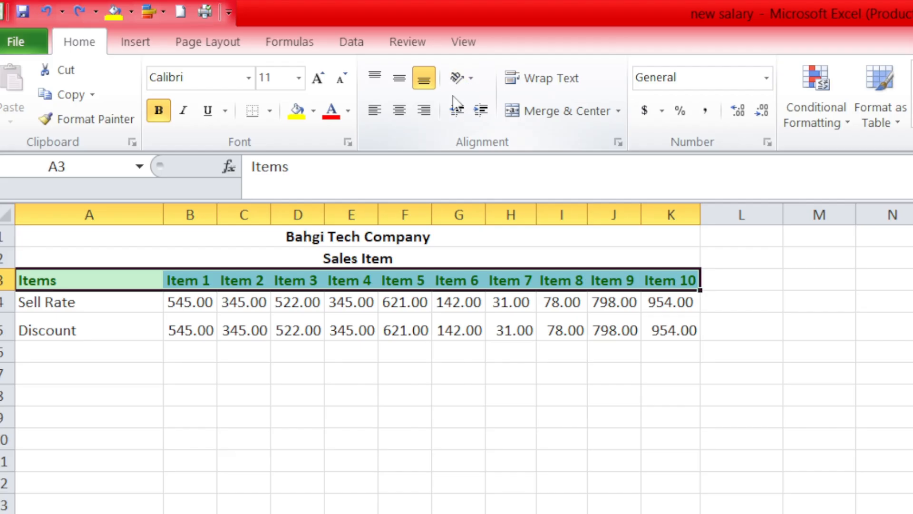
pyautogui.click(469, 78)
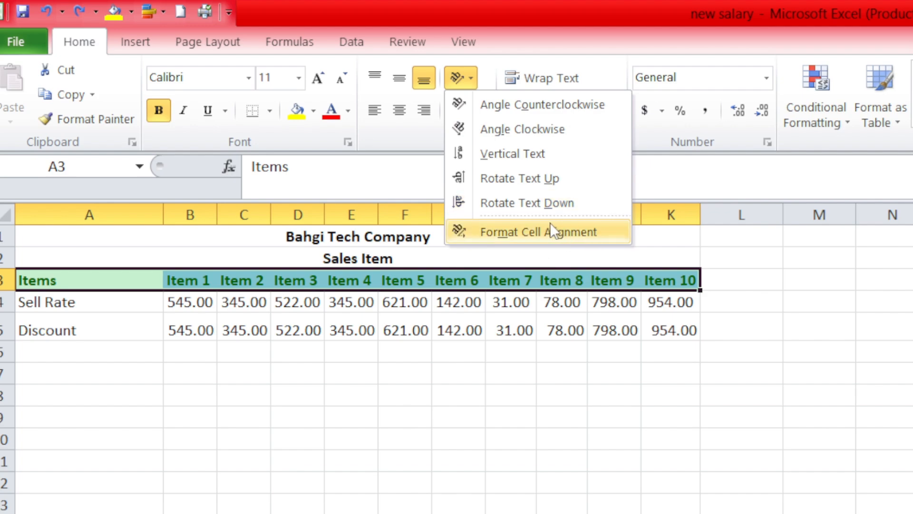
pyautogui.click(562, 136)
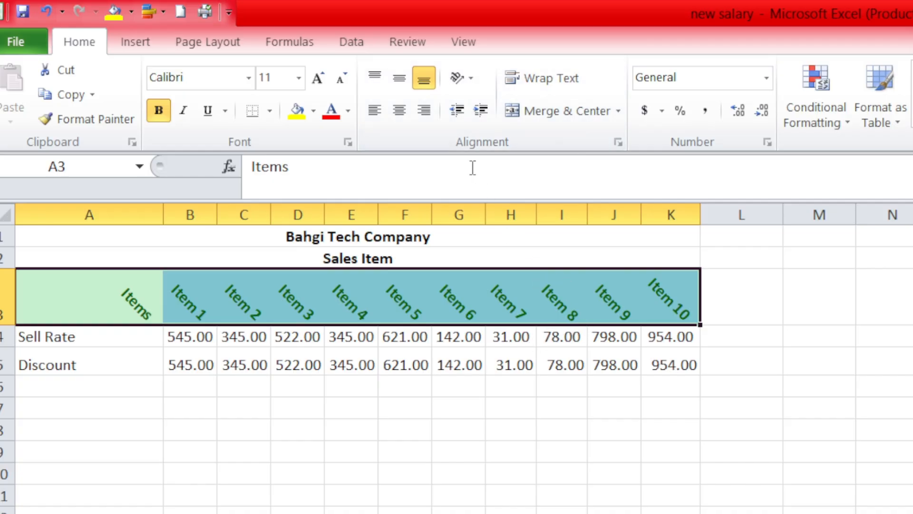
pyautogui.click(467, 79)
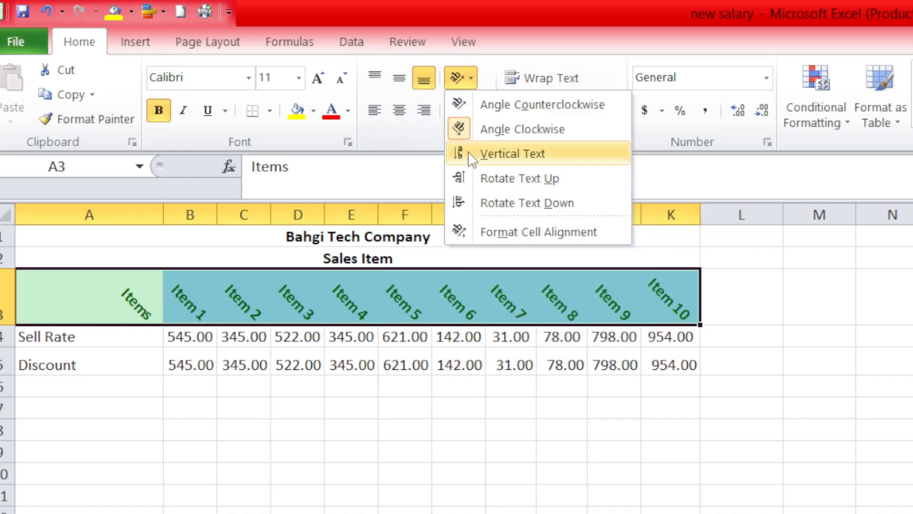
pyautogui.click(554, 181)
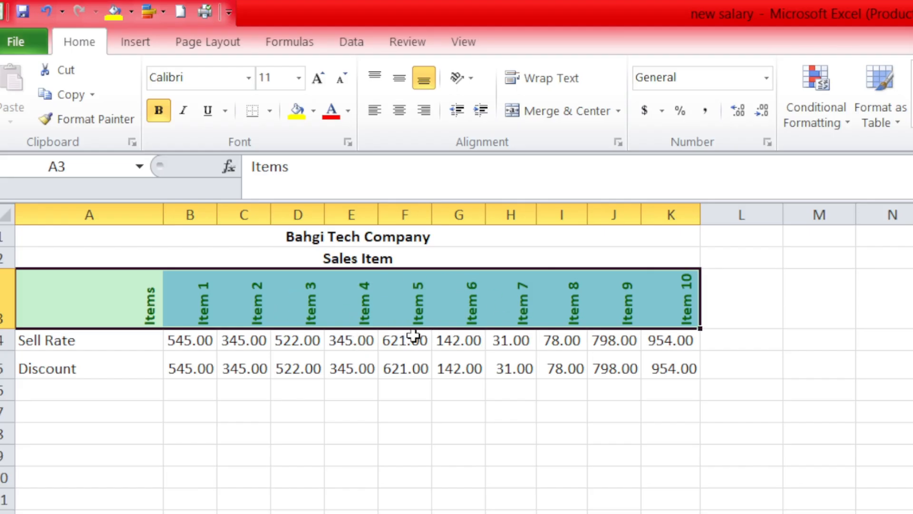
# Set the orientation of the header cells A3:K3 to an upward diagonal through the Format Cells alignment settings.
pyautogui.click(467, 87)
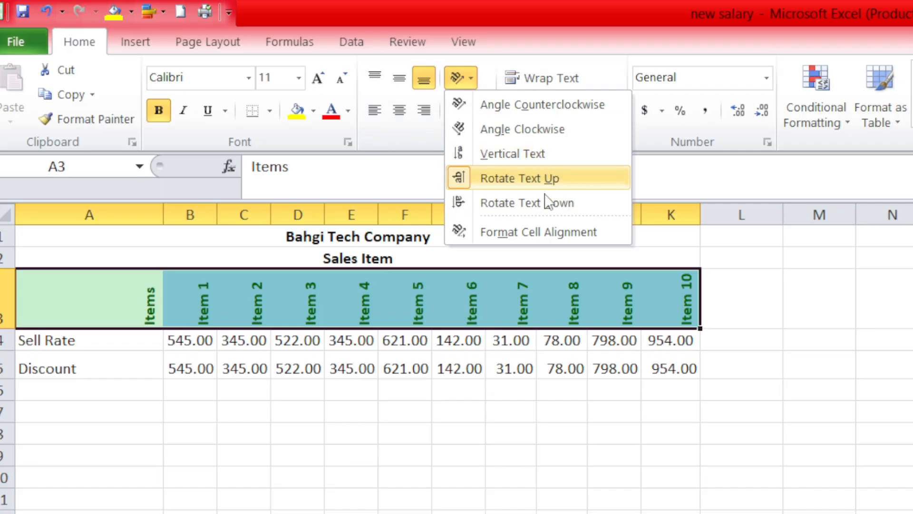
pyautogui.click(554, 241)
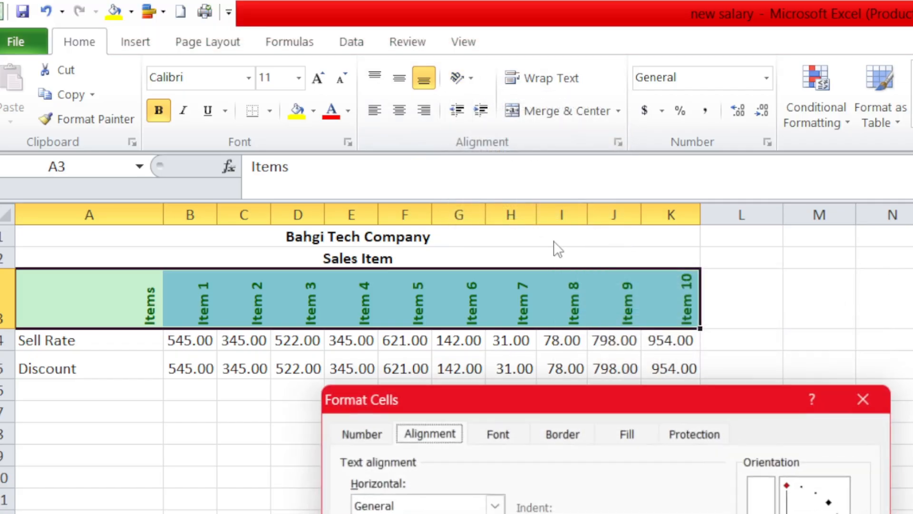
pyautogui.click(833, 503)
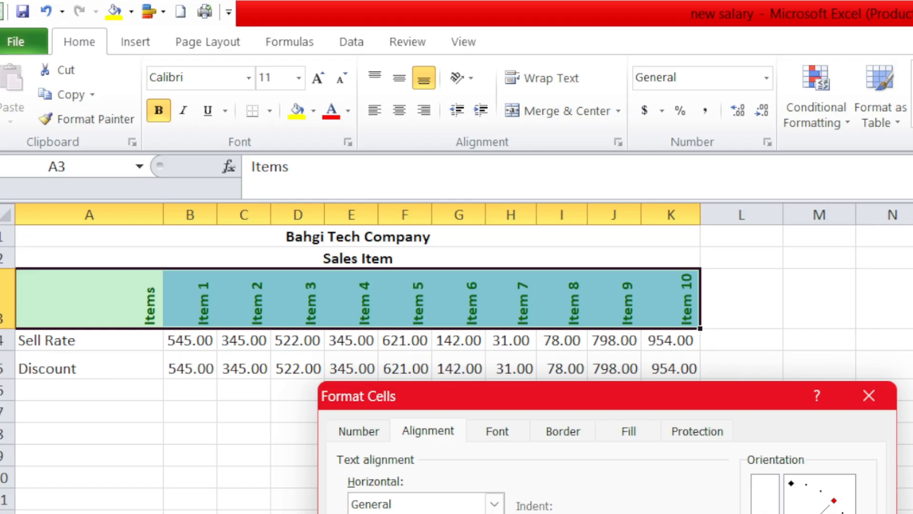
pyautogui.press('Return')
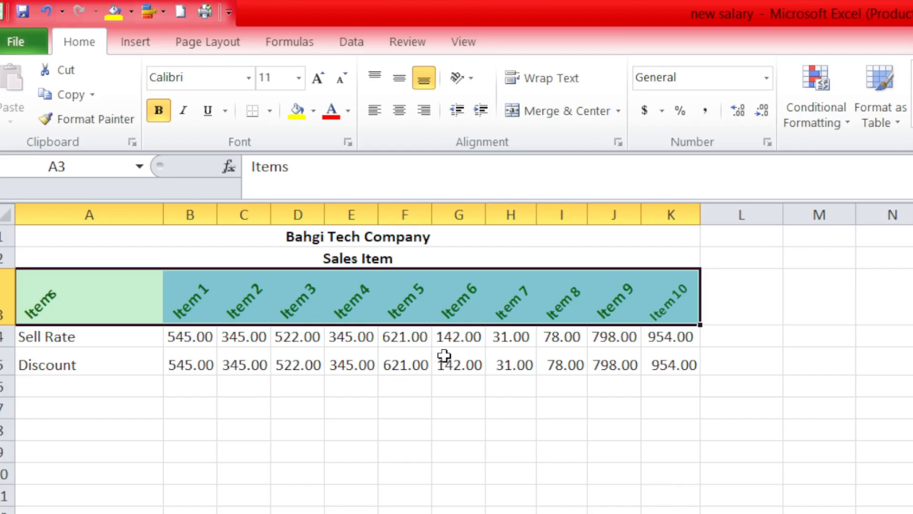
pyautogui.click(482, 363)
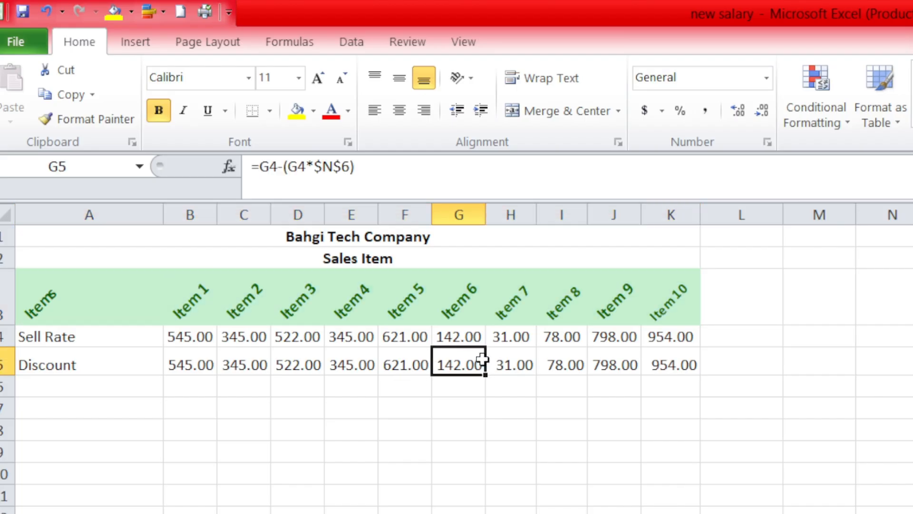
pyautogui.click(482, 315)
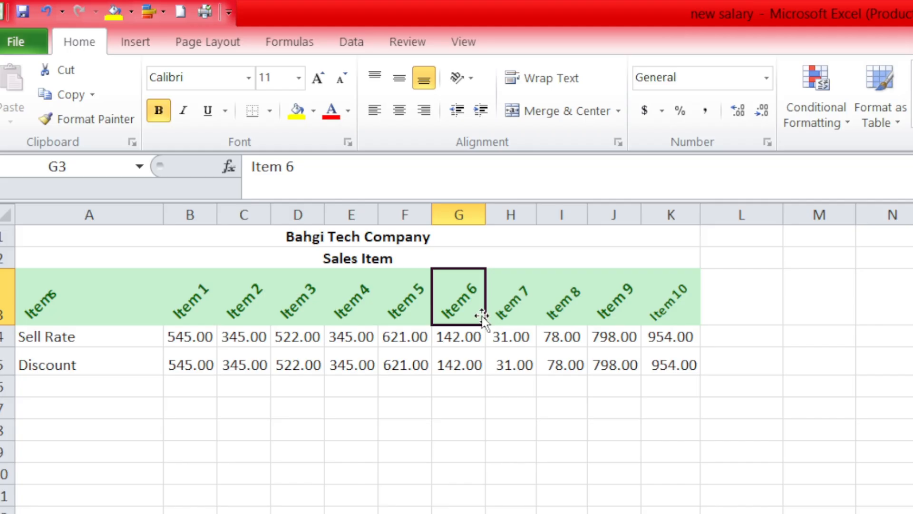
pyautogui.click(492, 364)
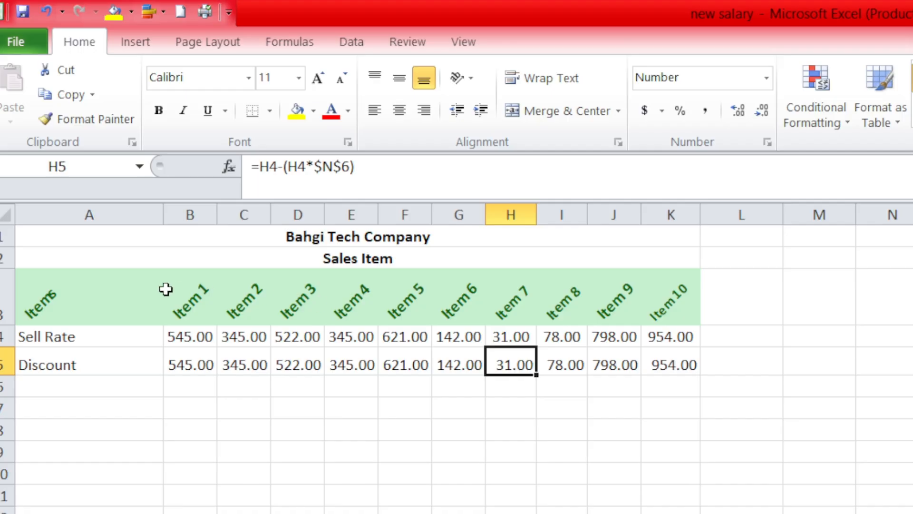
# Apply Outside Borders around the whole table A1:K5.
pyautogui.moveTo(48, 234); pyautogui.dragTo(145, 349)
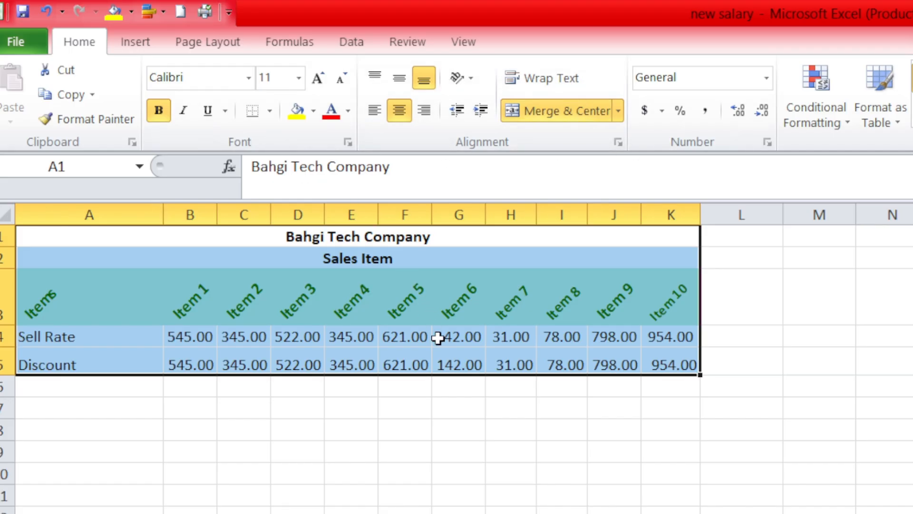
pyautogui.click(270, 111)
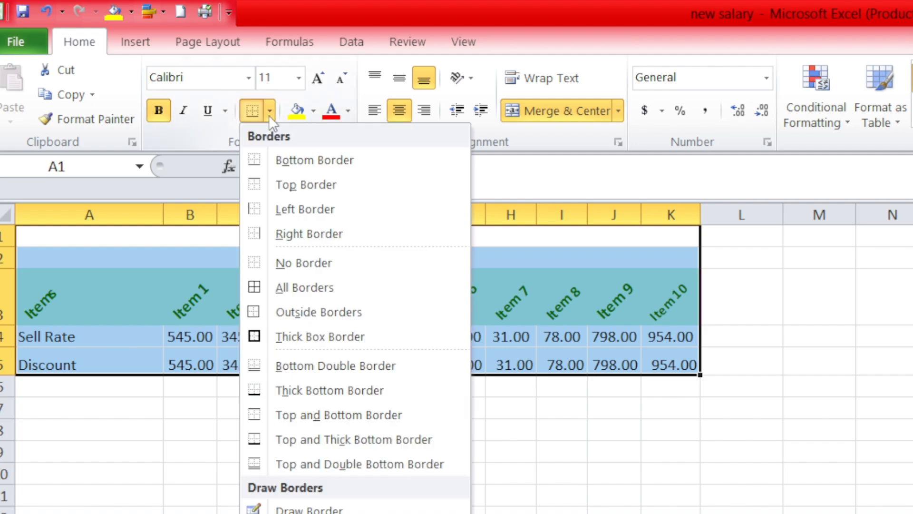
pyautogui.click(299, 301)
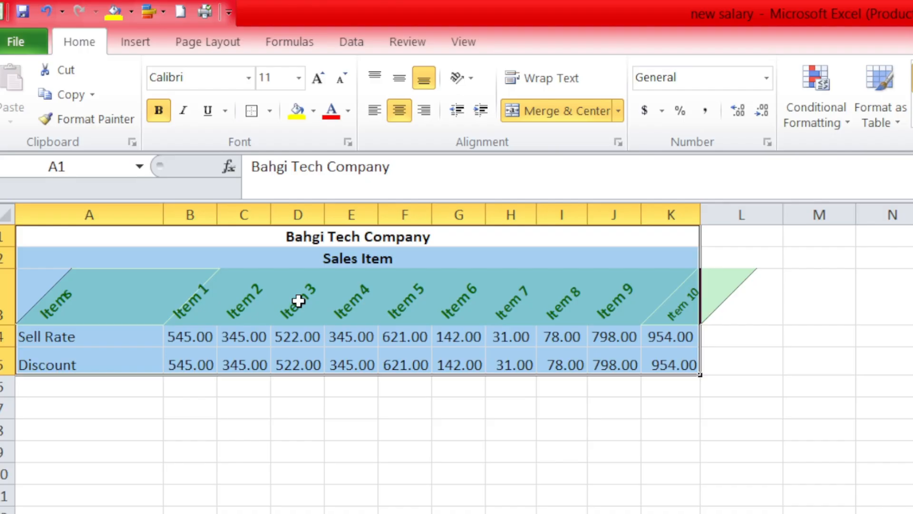
pyautogui.click(405, 354)
pyautogui.click(455, 513)
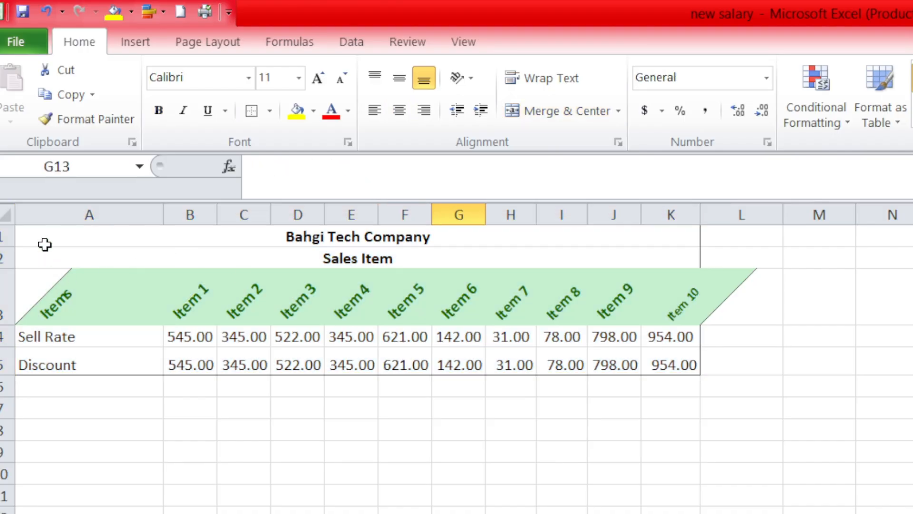
# Apply All Borders to the whole table A1:K5.
pyautogui.moveTo(45, 244); pyautogui.dragTo(74, 358)
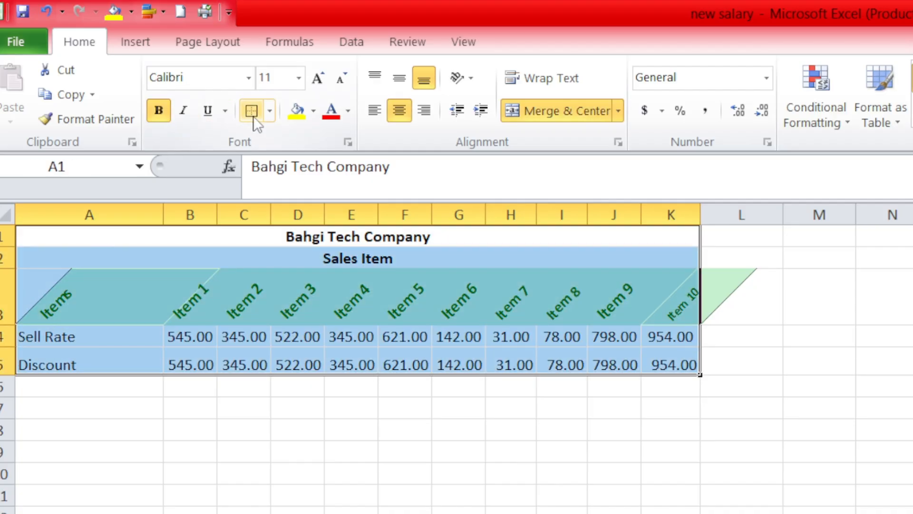
pyautogui.click(270, 112)
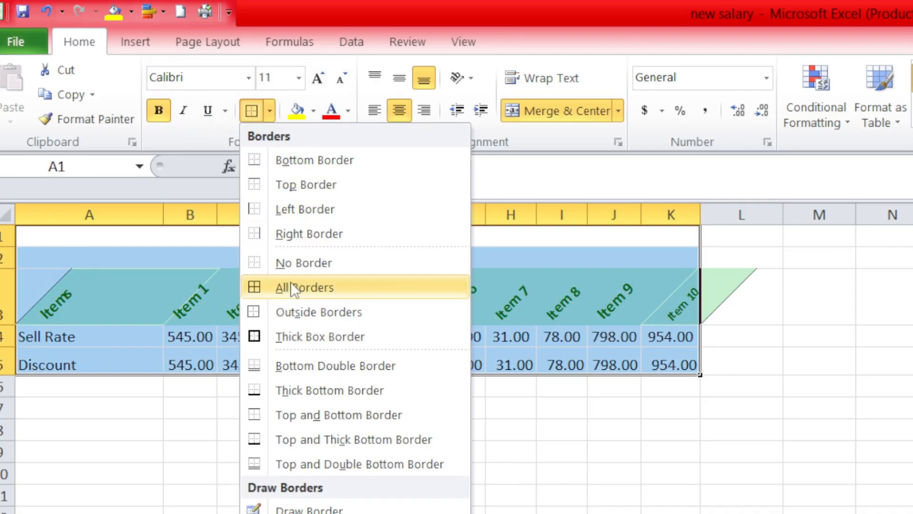
pyautogui.click(284, 296)
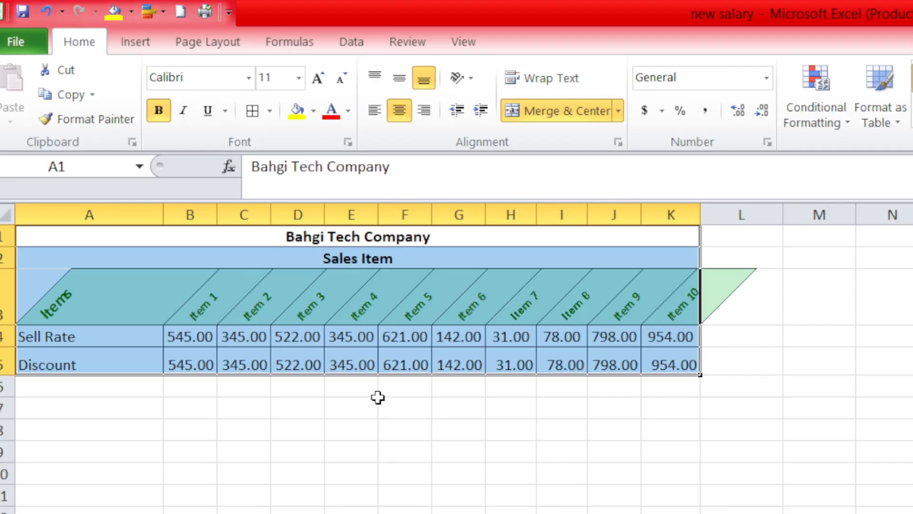
pyautogui.click(375, 406)
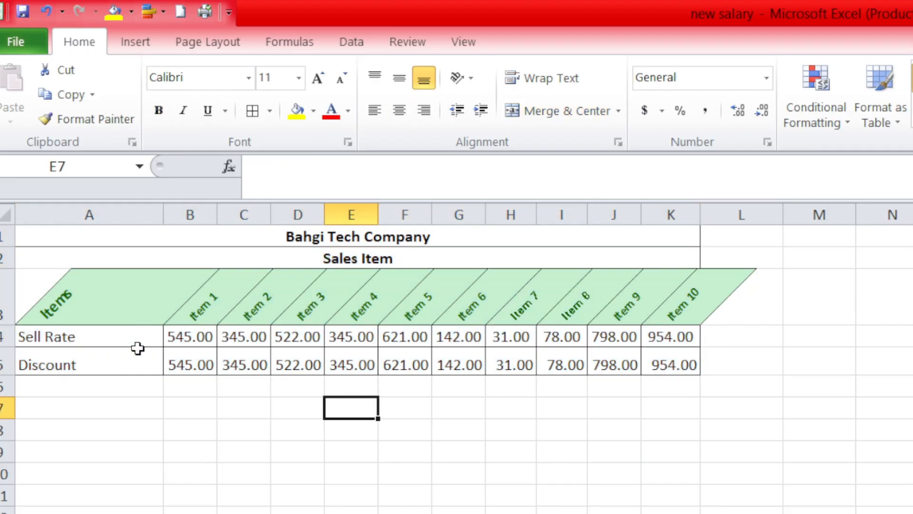
# Copy the Sell Rate and Discount rows A4:K5 and paste them below the table at A6 and again at A8.
pyautogui.moveTo(138, 342); pyautogui.dragTo(699, 361)
pyautogui.hotkey('ctrl', 'c')
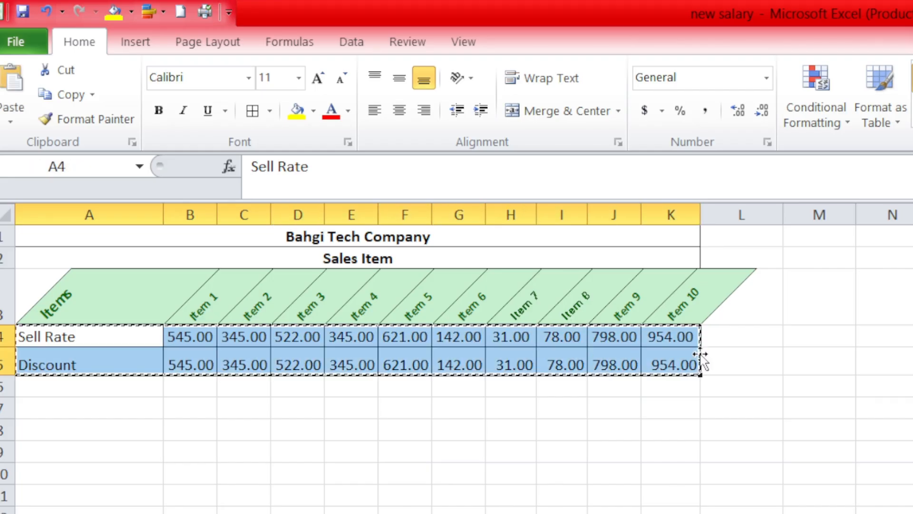
pyautogui.click(122, 395)
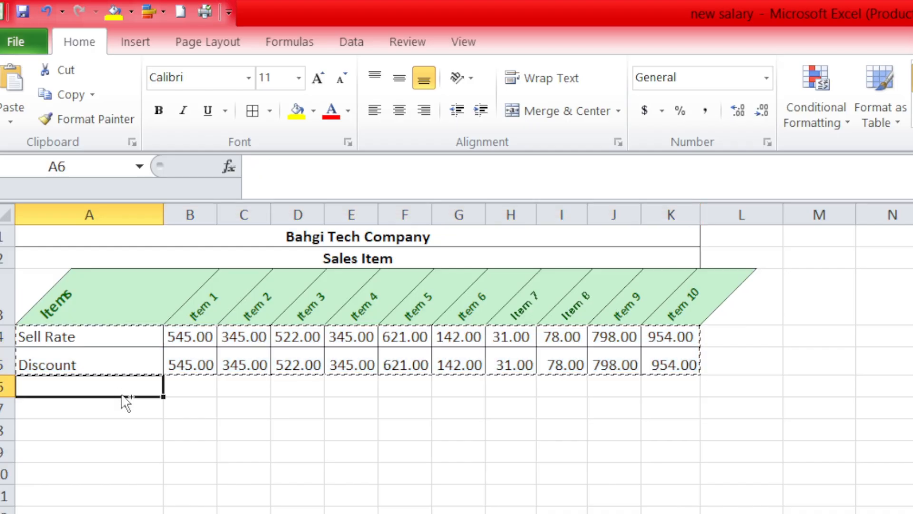
pyautogui.hotkey('ctrl', 'v')
pyautogui.click(58, 433)
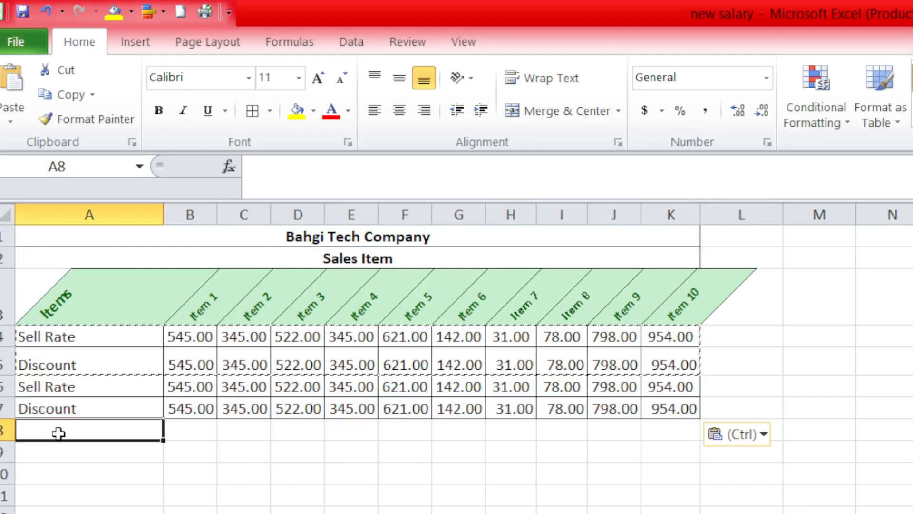
pyautogui.hotkey('ctrl', 'v')
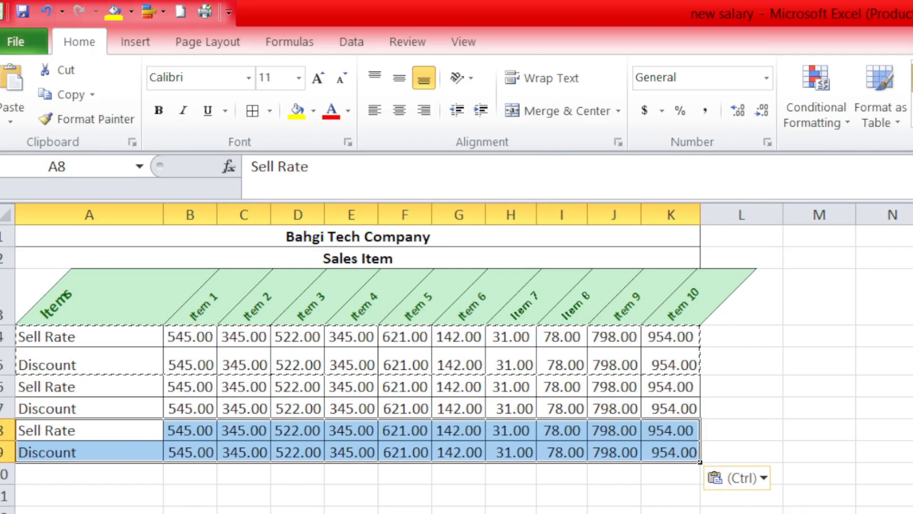
pyautogui.click(244, 513)
pyautogui.doubleClick(618, 430)
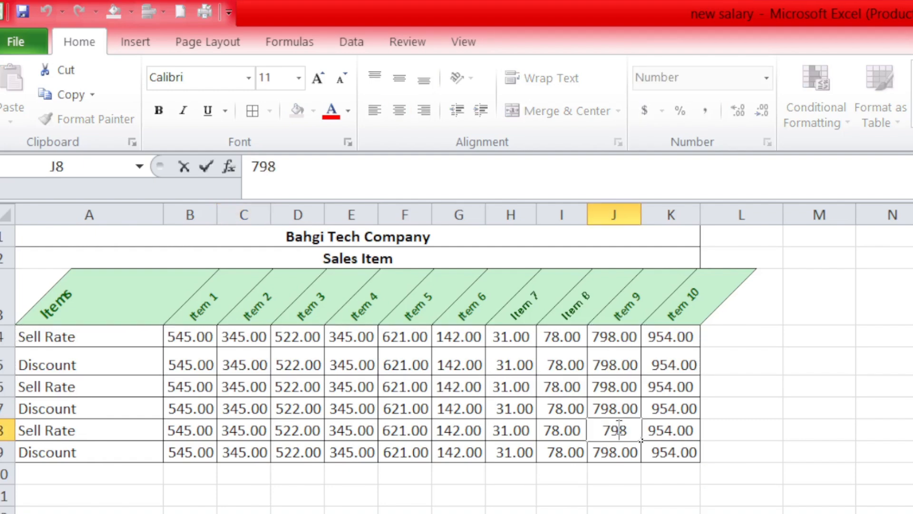
pyautogui.click(528, 387)
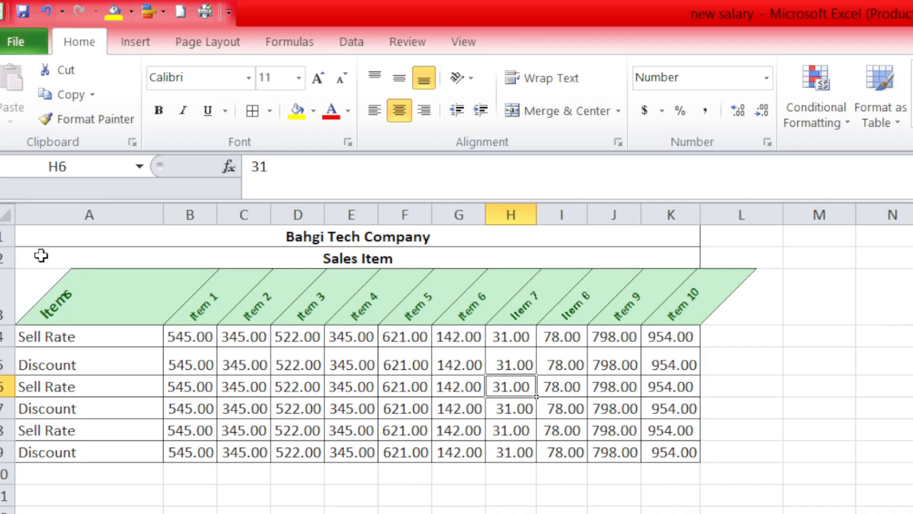
# Apply a Thick Box Border around the extended table A1:K9 and autofit the width of column K.
pyautogui.moveTo(37, 233); pyautogui.dragTo(140, 446)
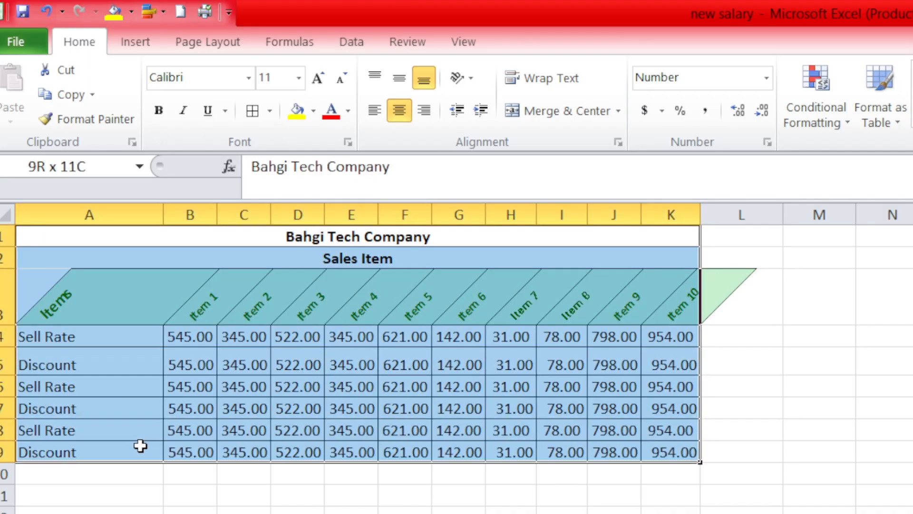
pyautogui.click(270, 111)
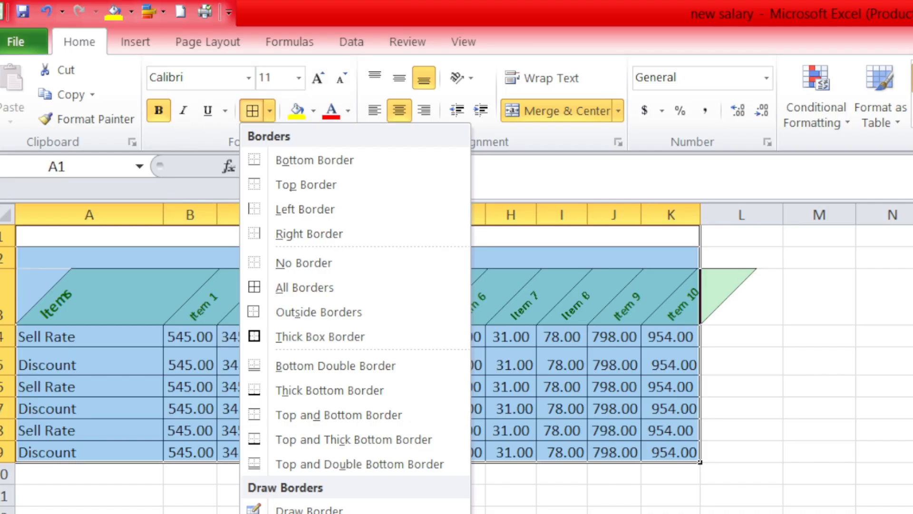
pyautogui.click(309, 509)
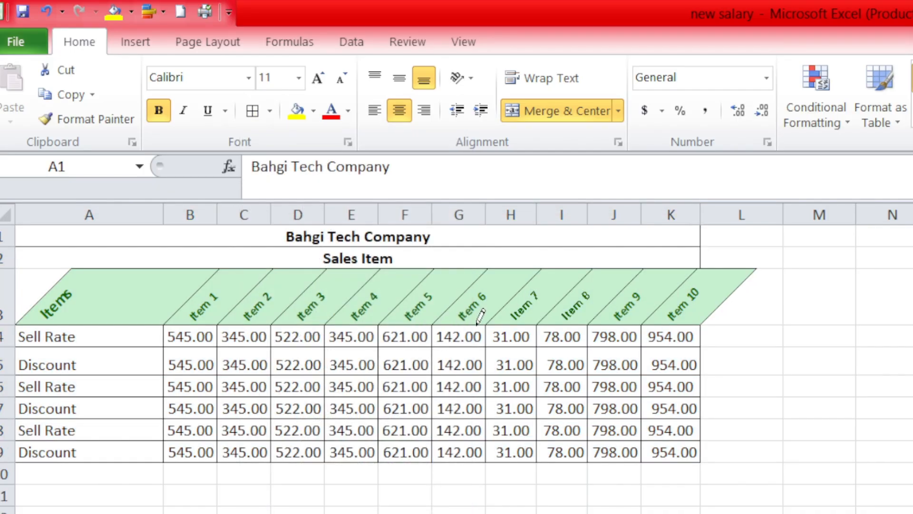
pyautogui.click(270, 112)
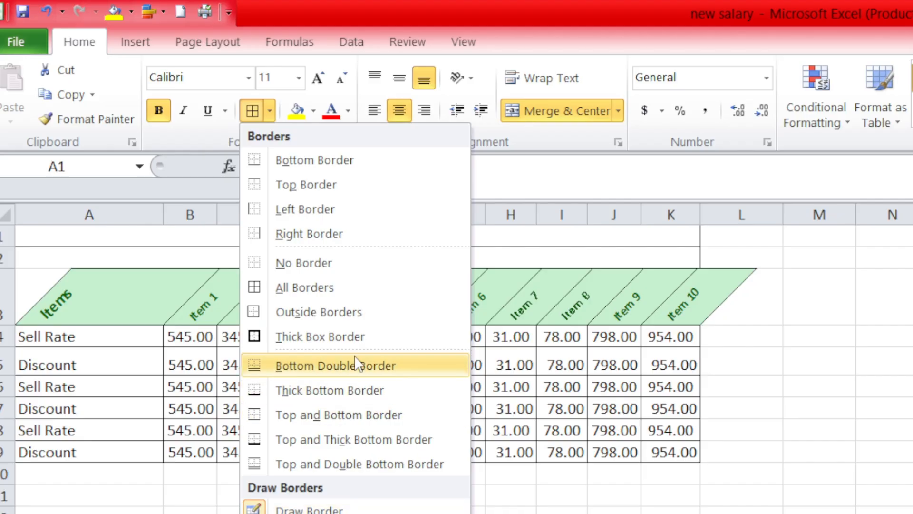
pyautogui.click(347, 335)
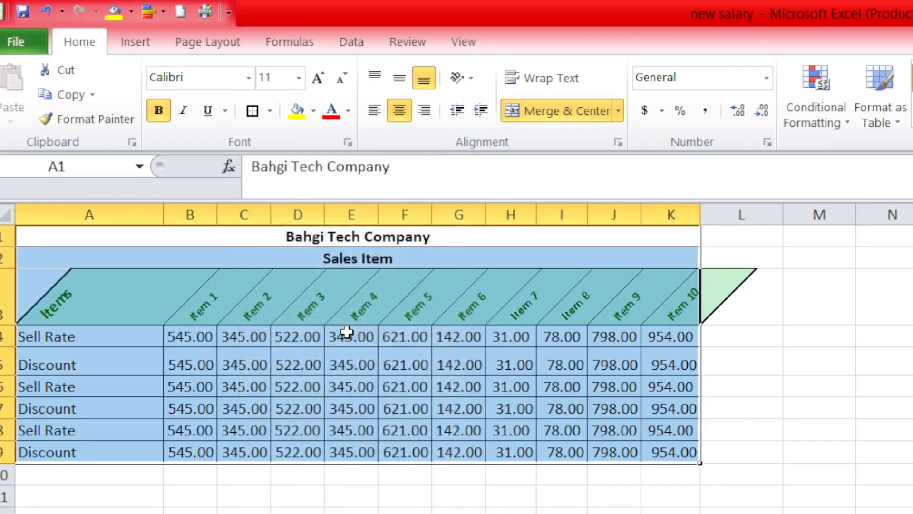
pyautogui.click(778, 410)
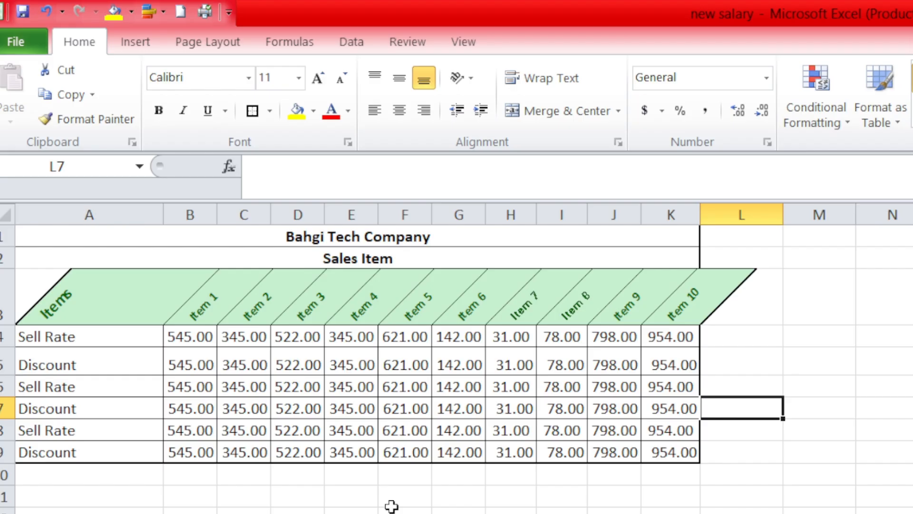
pyautogui.doubleClick(700, 211)
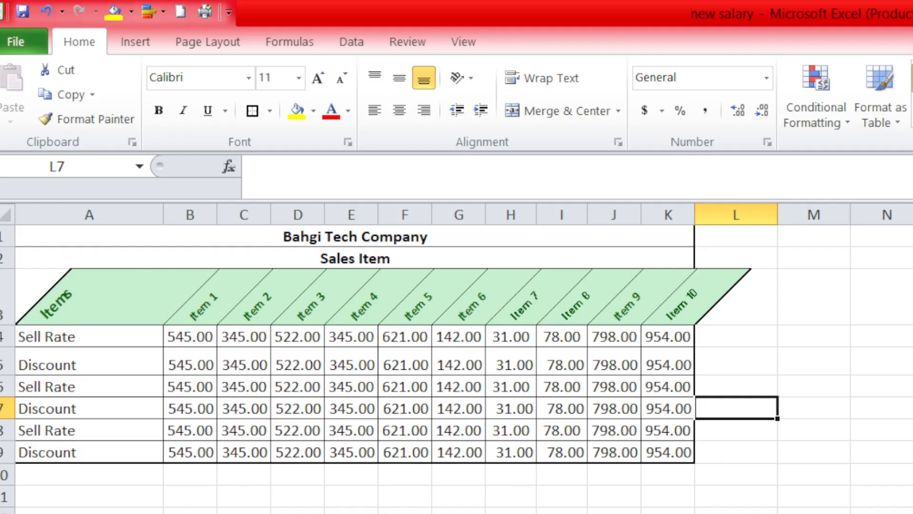